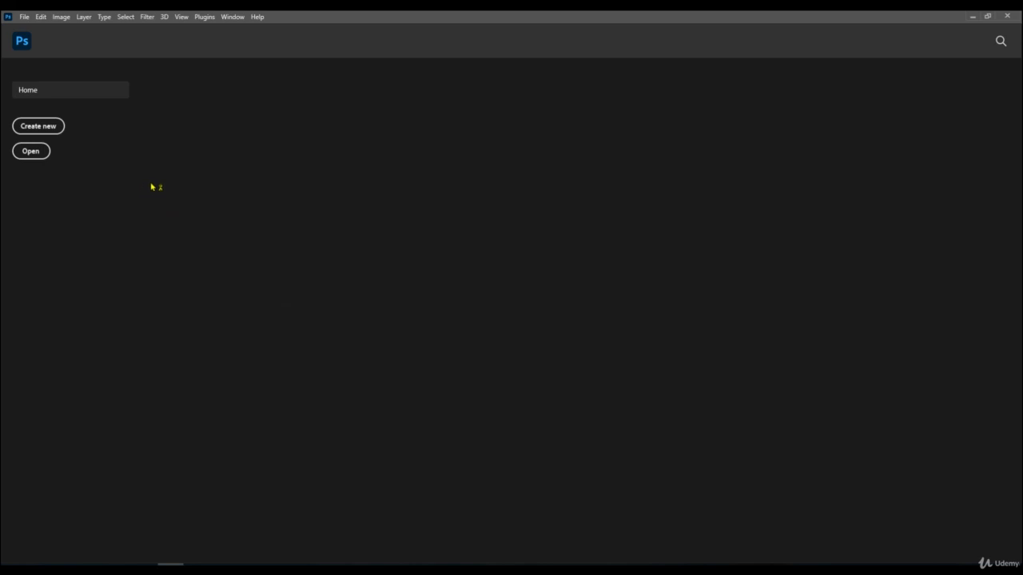
Open the raw photo IMG_3351.CR2 from the photos for course folder.
{"action": "left_click", "coordinate": [31, 152]}
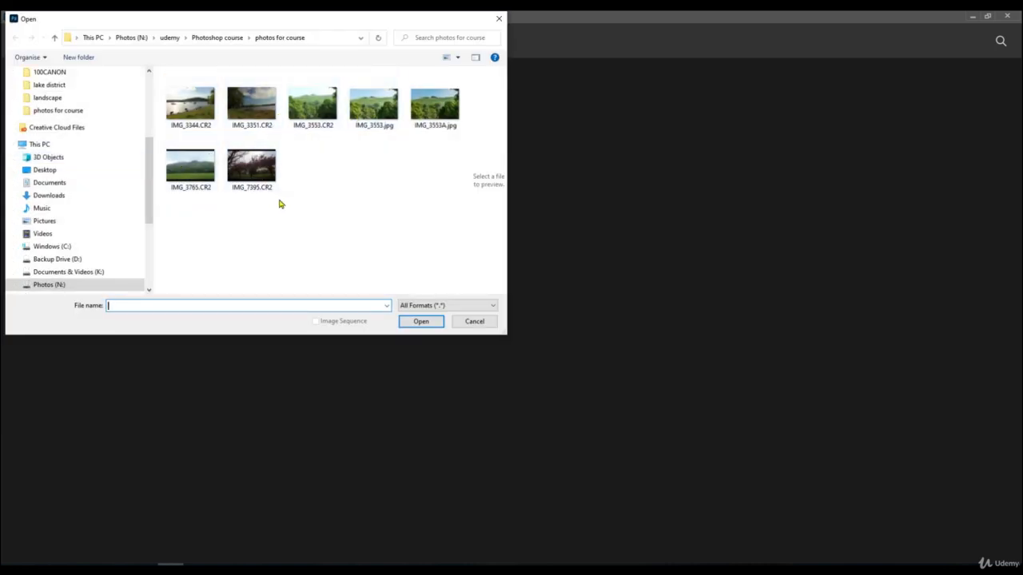
{"action": "left_click", "coordinate": [252, 115]}
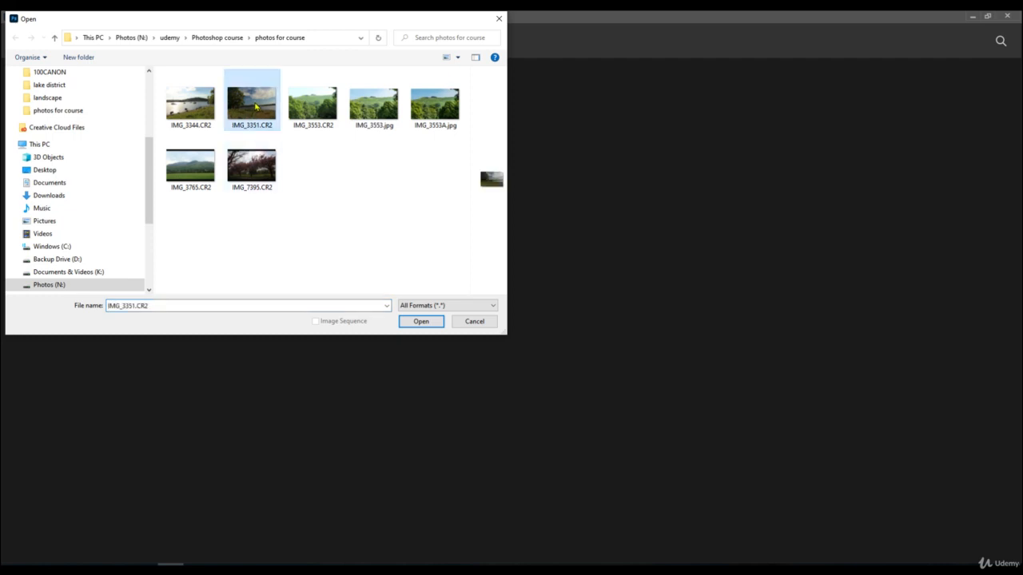
{"action": "double_click", "coordinate": [252, 104]}
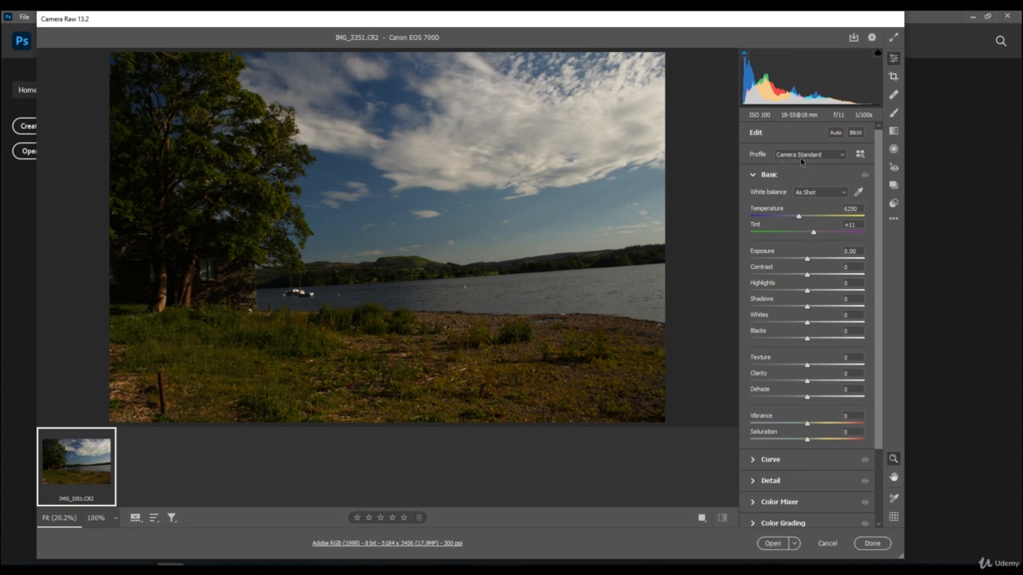
Review the available camera profiles and white balance presets without changing them.
{"action": "left_click", "coordinate": [843, 156]}
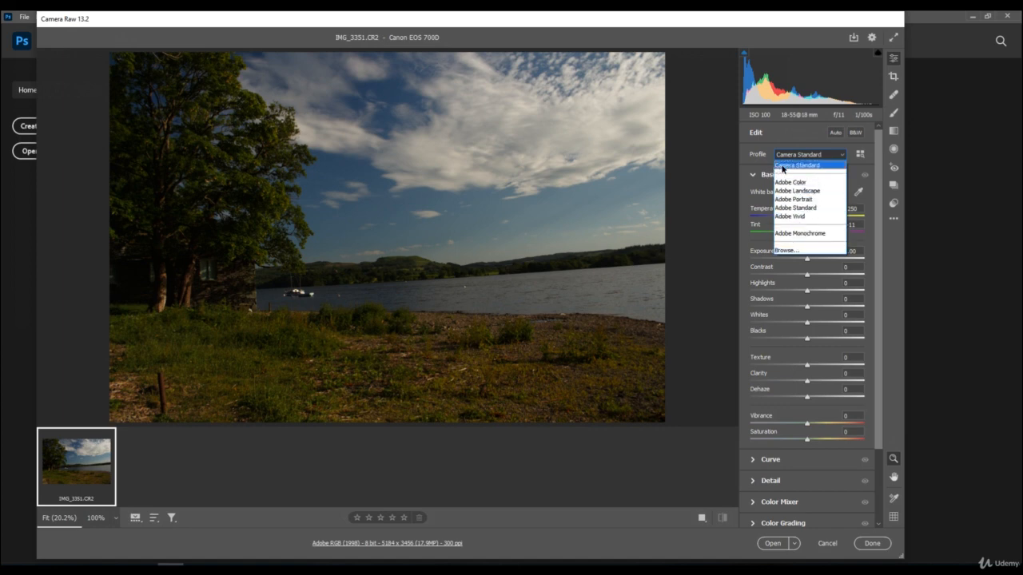
{"action": "left_click", "coordinate": [752, 162]}
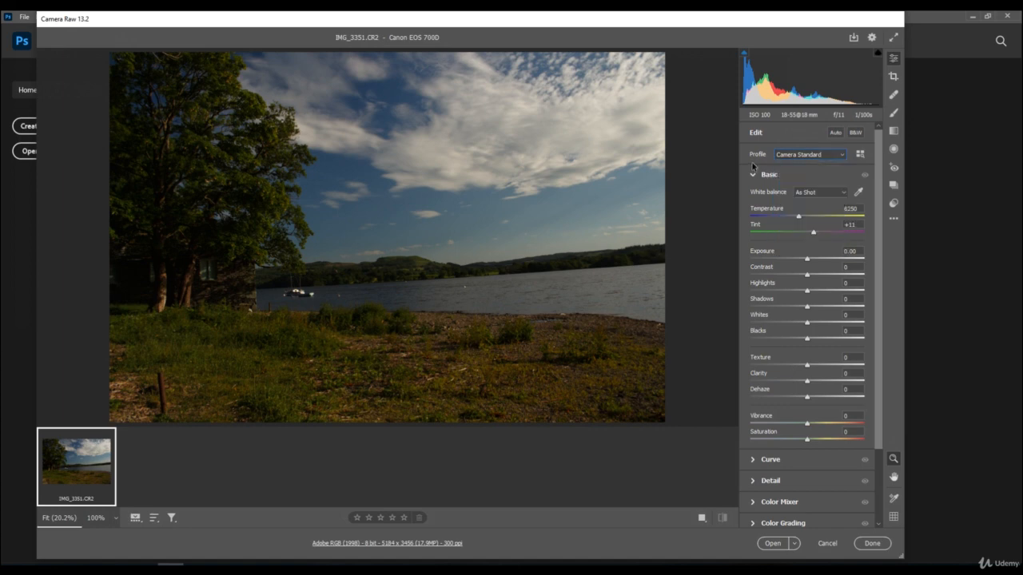
{"action": "left_click", "coordinate": [823, 193]}
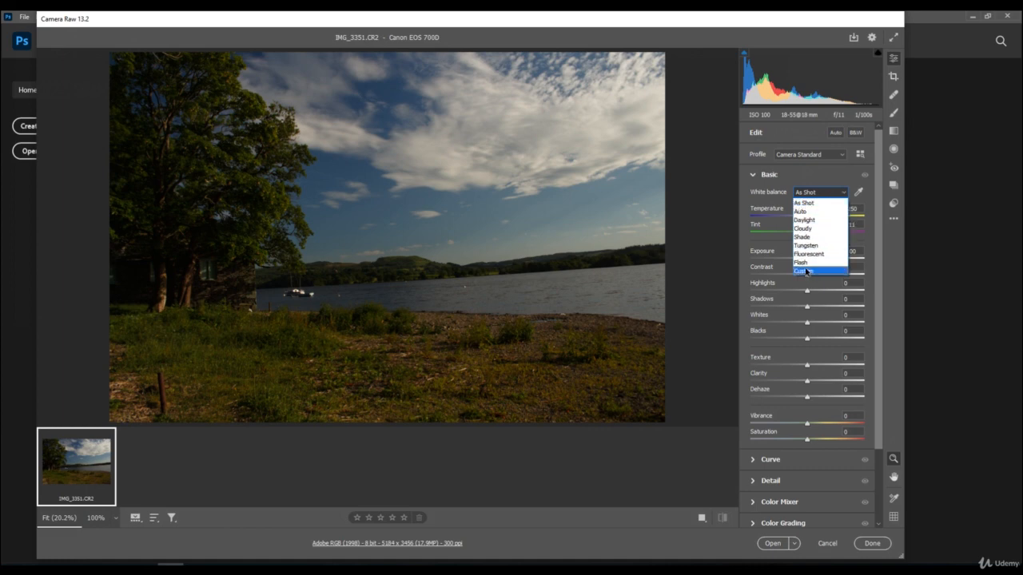
{"action": "left_click", "coordinate": [780, 207]}
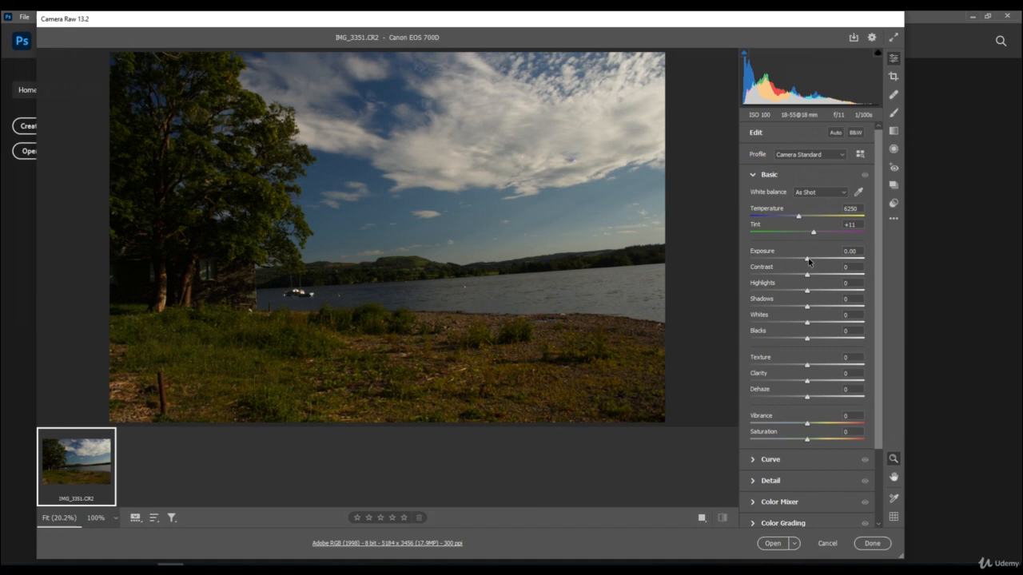
Set Exposure to +1.35, Contrast to +19, Highlights to -65, Shadows to +82, Whites to -64 and Blacks to +49.
{"action": "left_click_drag", "start_coordinate": [809, 261], "coordinate": [823, 264]}
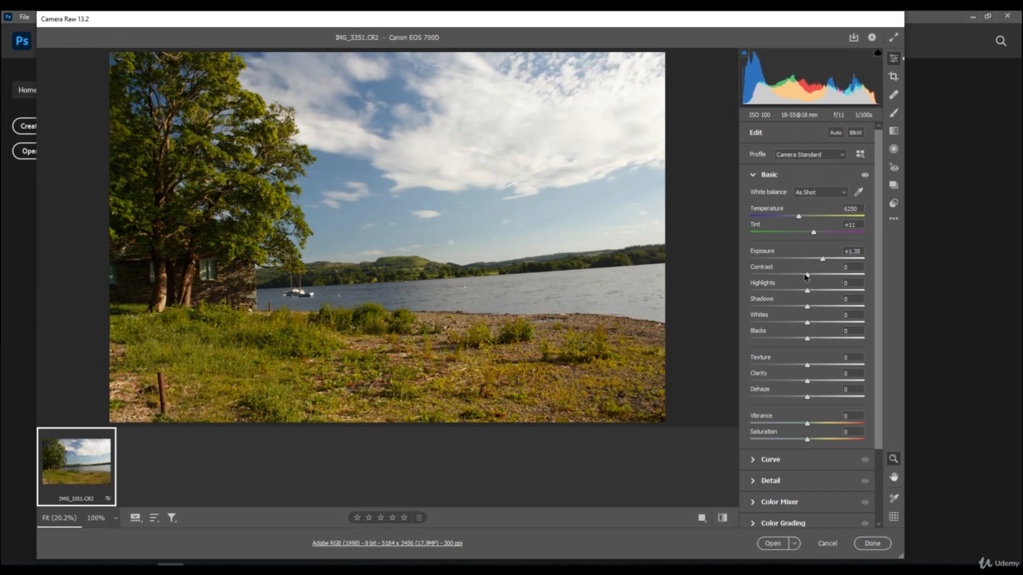
{"action": "left_click_drag", "start_coordinate": [810, 277], "coordinate": [771, 291]}
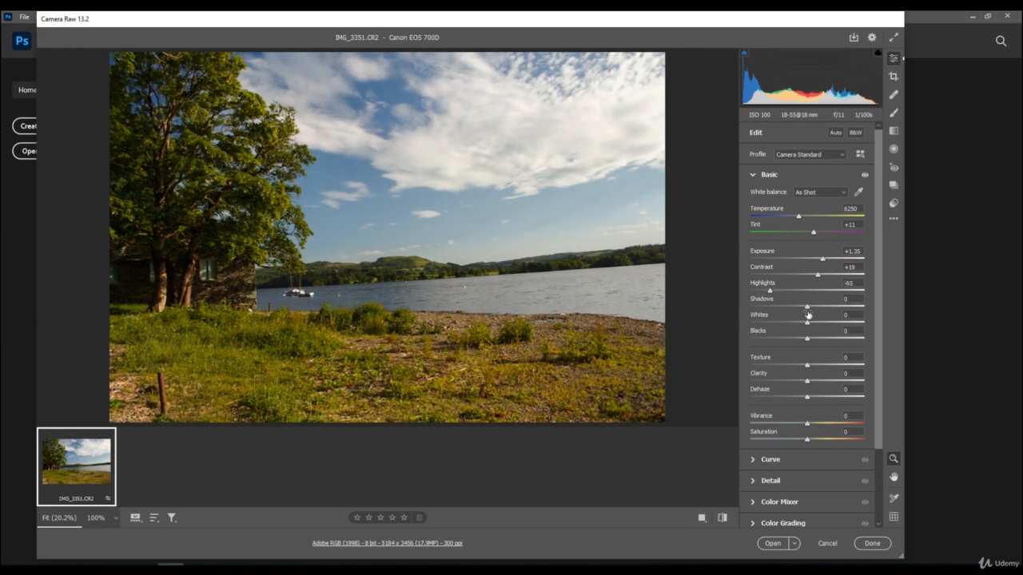
{"action": "left_click_drag", "start_coordinate": [808, 307], "coordinate": [833, 348]}
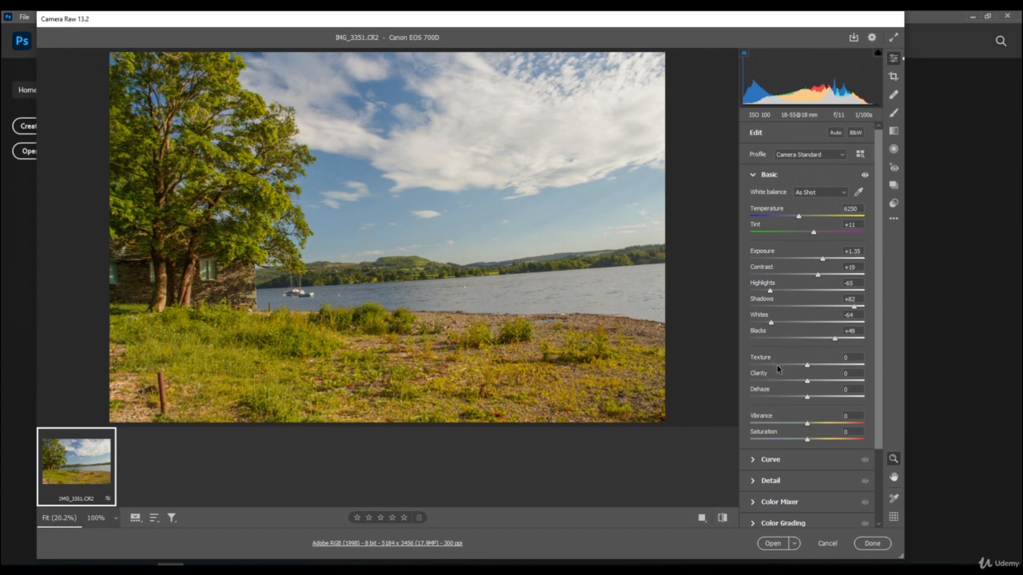
Set Texture to +33, Clarity to +39, Vibrance to +7 and Saturation to -1.
{"action": "left_click_drag", "start_coordinate": [807, 366], "coordinate": [831, 385]}
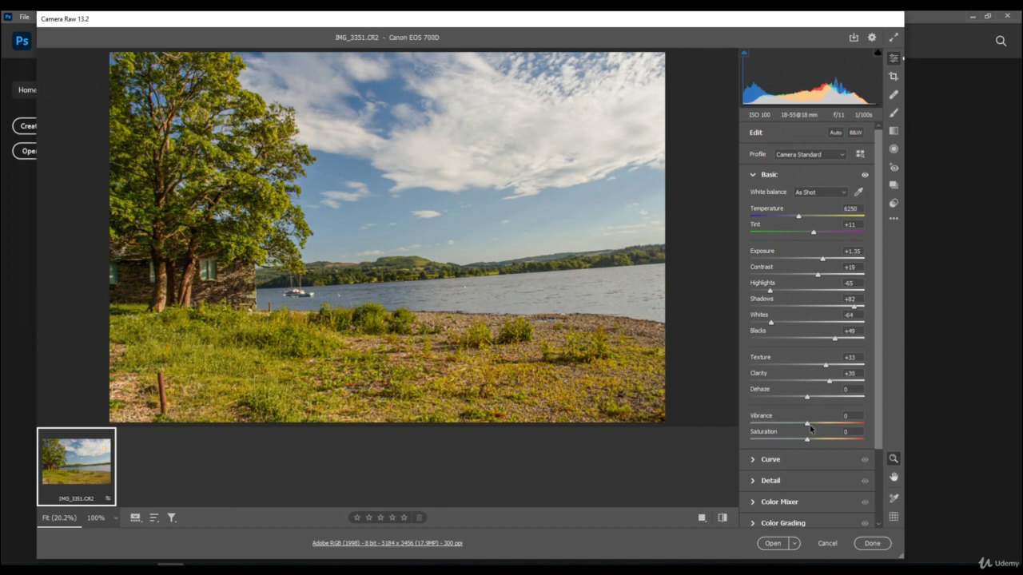
{"action": "left_click_drag", "start_coordinate": [809, 425], "coordinate": [912, 447]}
{"action": "left_click_drag", "start_coordinate": [847, 450], "coordinate": [809, 444]}
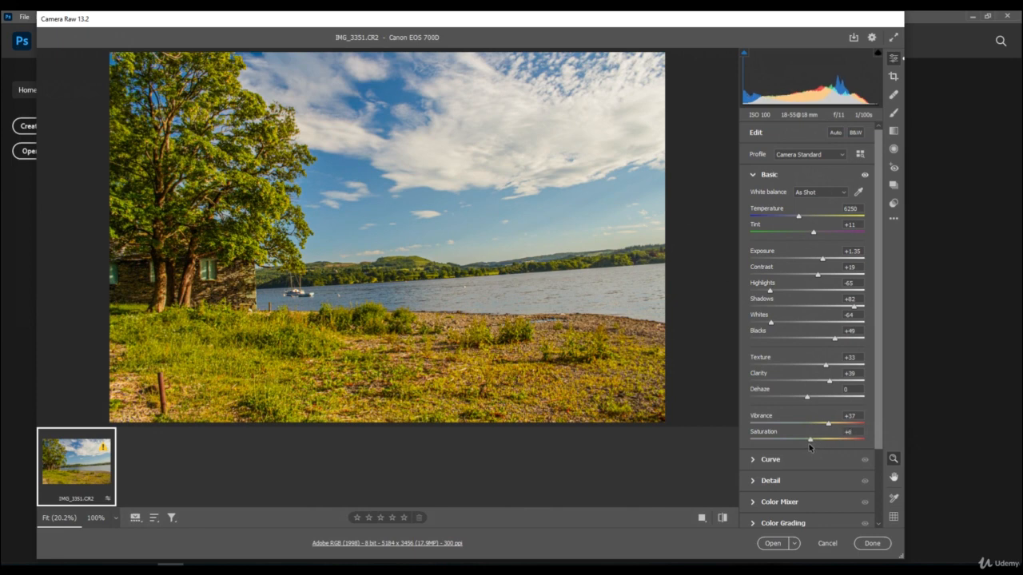
{"action": "left_click_drag", "start_coordinate": [807, 443], "coordinate": [811, 424]}
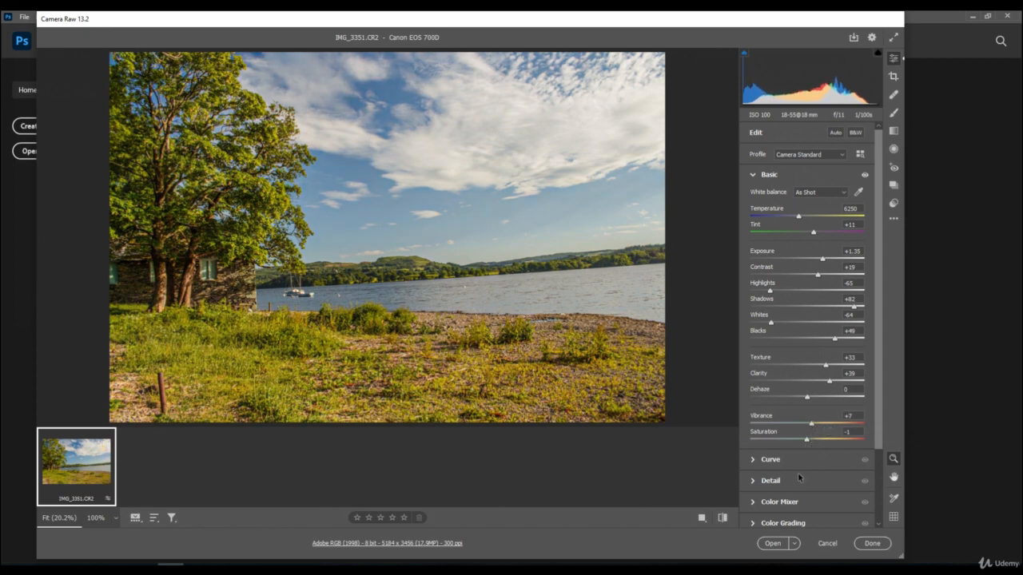
Adjust the parametric curve to Highlights -2, Lights -9, Darks +26 and Shadows -20.
{"action": "left_click", "coordinate": [760, 465]}
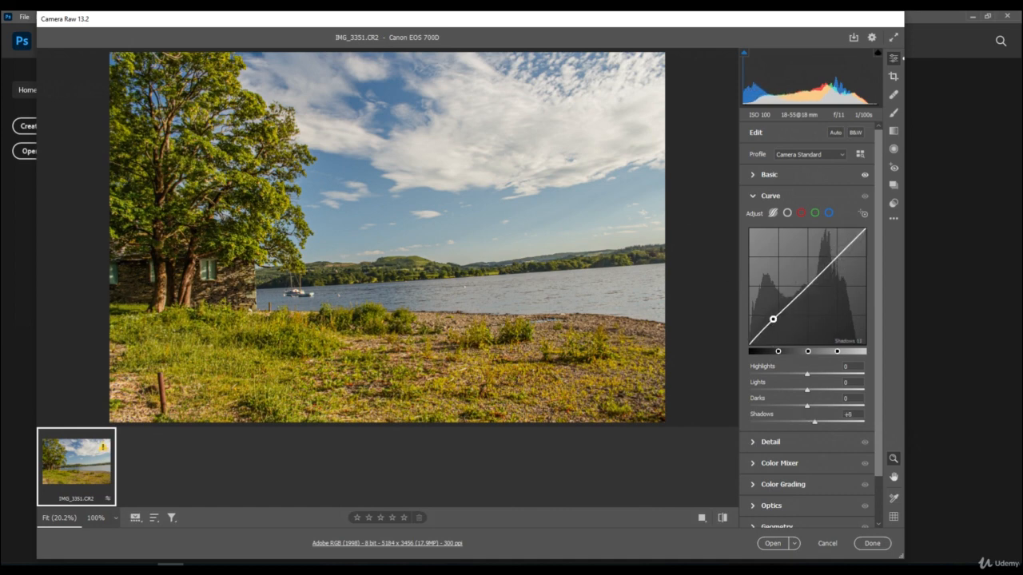
{"action": "mouse_move", "coordinate": [773, 321]}
{"action": "left_mouse_down"}
{"action": "mouse_move", "coordinate": [772, 307]}
{"action": "mouse_move", "coordinate": [772, 319]}
{"action": "left_mouse_up"}
{"action": "left_click_drag", "start_coordinate": [808, 377], "coordinate": [822, 414]}
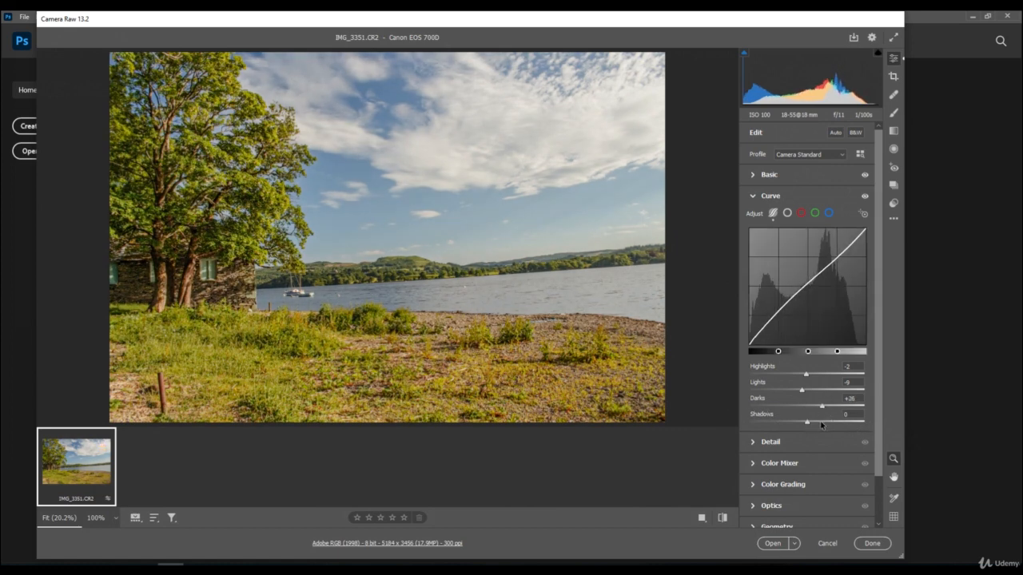
{"action": "mouse_move", "coordinate": [807, 424]}
{"action": "left_mouse_down"}
{"action": "mouse_move", "coordinate": [759, 424]}
{"action": "mouse_move", "coordinate": [796, 425]}
{"action": "left_mouse_up"}
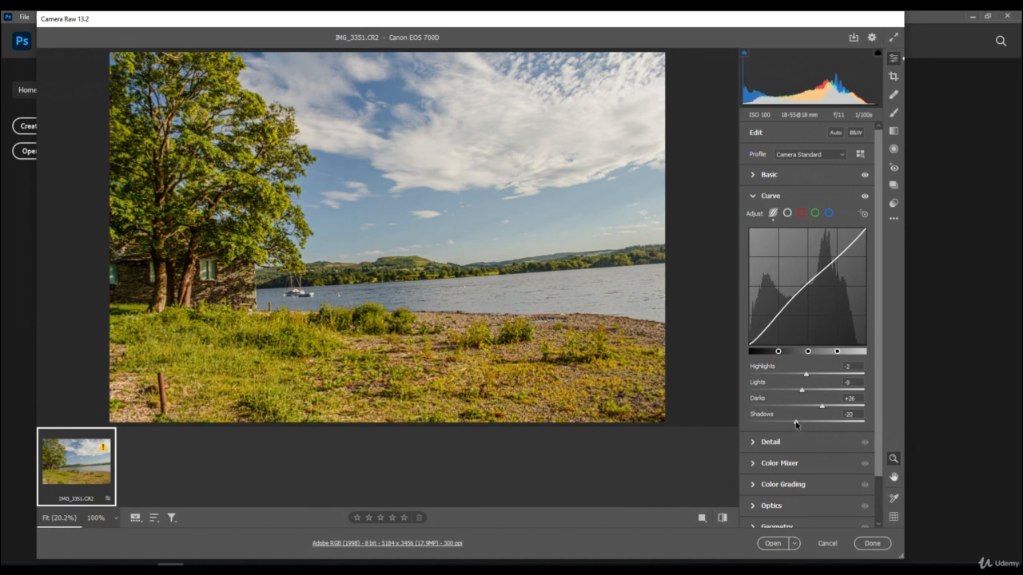
Add some sharpening to the photo and try out noise reduction in the Detail settings.
{"action": "left_click", "coordinate": [758, 443]}
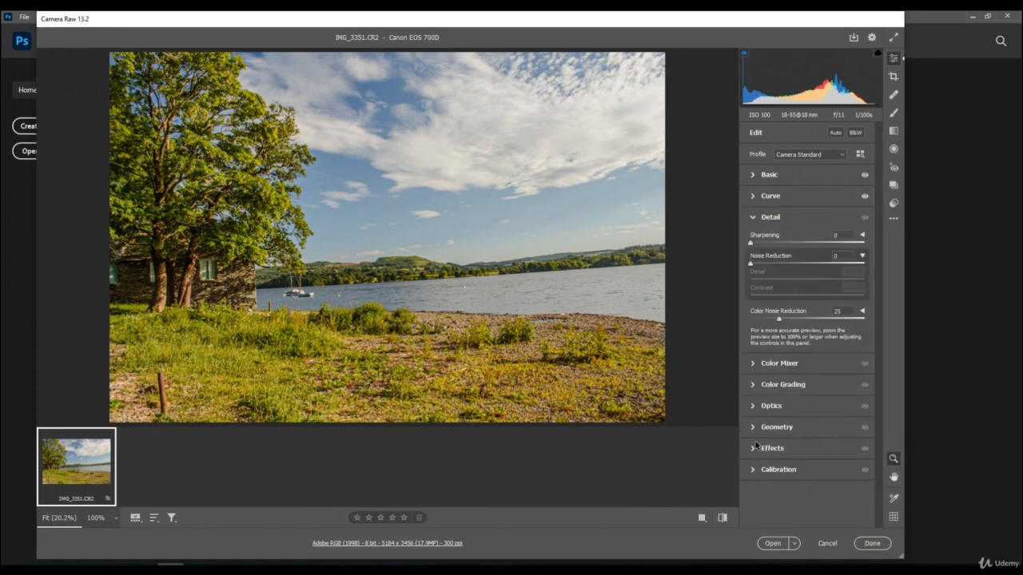
{"action": "left_click_drag", "start_coordinate": [754, 242], "coordinate": [784, 252]}
{"action": "left_click_drag", "start_coordinate": [751, 263], "coordinate": [717, 259]}
In the Color Mixer, set the saturation of Blues to +30, Greens to -25, Yellows to -8 and Oranges to +21.
{"action": "left_click", "coordinate": [773, 365]}
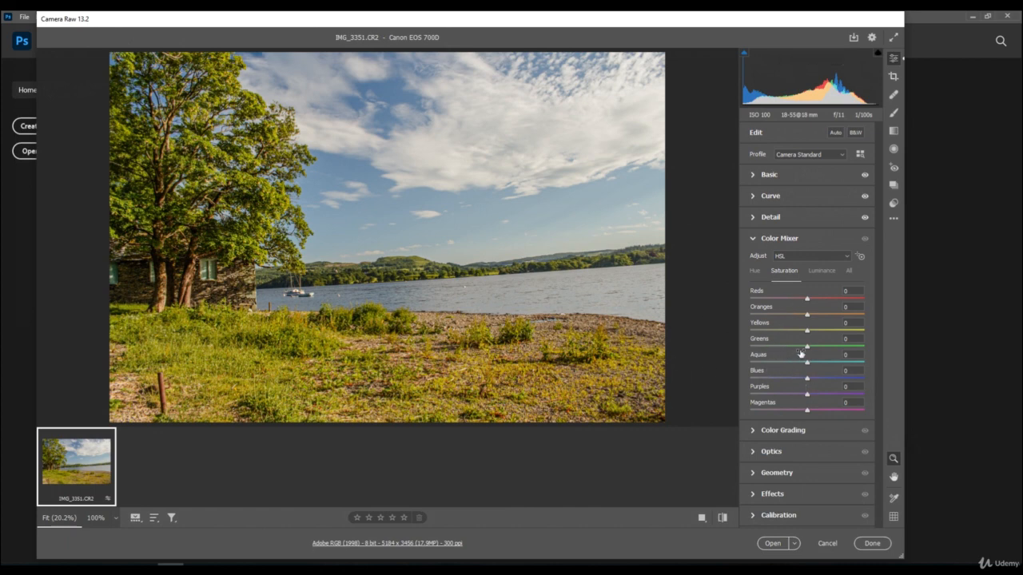
{"action": "mouse_move", "coordinate": [807, 379]}
{"action": "left_mouse_down"}
{"action": "mouse_move", "coordinate": [862, 384]}
{"action": "mouse_move", "coordinate": [826, 382]}
{"action": "left_mouse_up"}
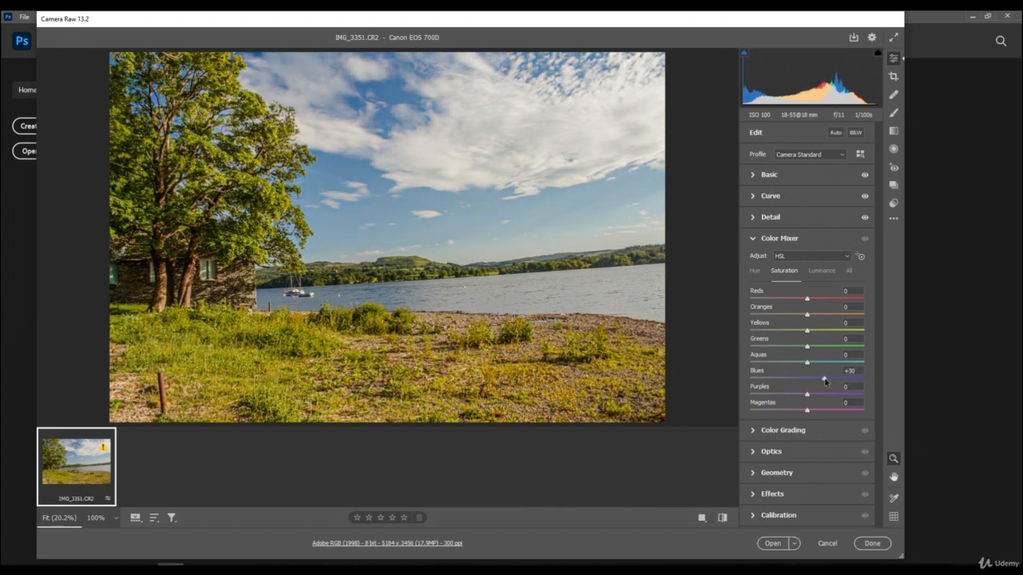
{"action": "left_click_drag", "start_coordinate": [807, 332], "coordinate": [792, 355]}
{"action": "mouse_move", "coordinate": [809, 318]}
{"action": "left_mouse_down"}
{"action": "mouse_move", "coordinate": [836, 317]}
{"action": "mouse_move", "coordinate": [803, 318]}
{"action": "mouse_move", "coordinate": [821, 329]}
{"action": "left_mouse_up"}
Apply a very slight red tint to the midtones with Color Grading.
{"action": "left_click", "coordinate": [771, 431]}
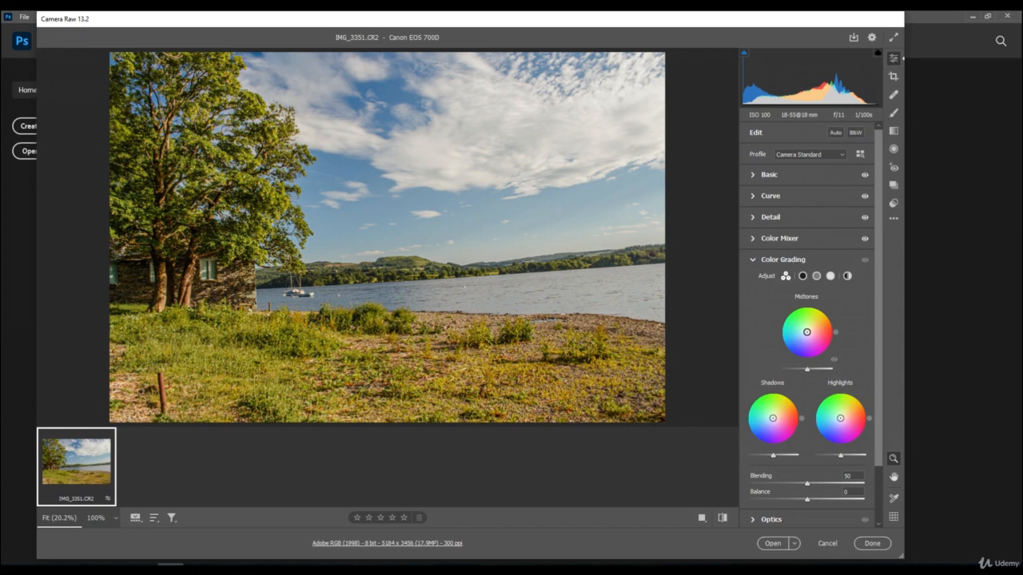
{"action": "mouse_move", "coordinate": [807, 332]}
{"action": "left_mouse_down"}
{"action": "mouse_move", "coordinate": [802, 317]}
{"action": "mouse_move", "coordinate": [795, 345]}
{"action": "mouse_move", "coordinate": [808, 333]}
{"action": "mouse_move", "coordinate": [822, 347]}
{"action": "mouse_move", "coordinate": [809, 340]}
{"action": "mouse_move", "coordinate": [822, 334]}
{"action": "mouse_move", "coordinate": [806, 331]}
{"action": "mouse_move", "coordinate": [793, 352]}
{"action": "left_mouse_up"}
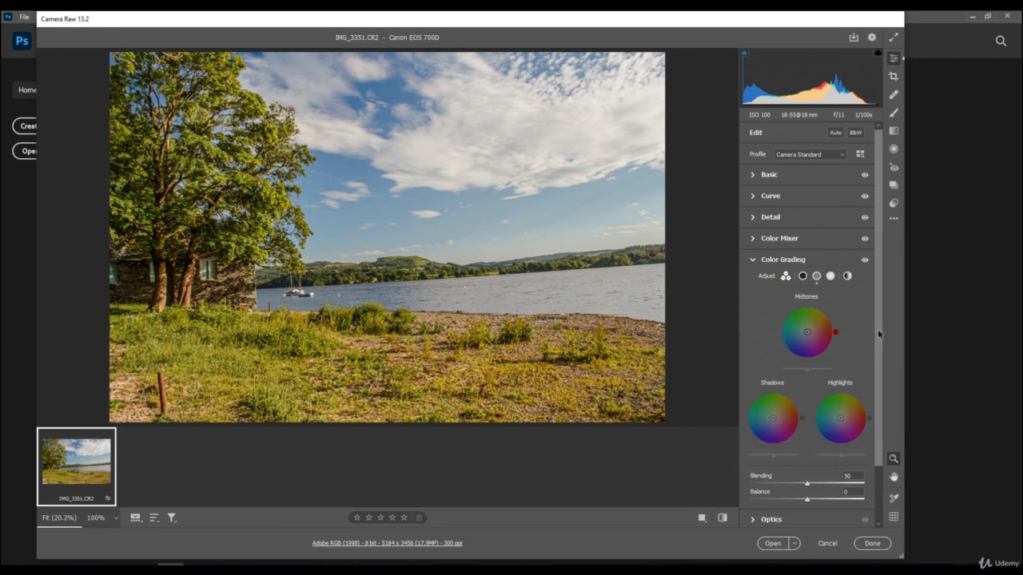
Enable chromatic aberration removal and lens profile corrections for the photo.
{"action": "left_click_drag", "start_coordinate": [879, 334], "coordinate": [881, 436]}
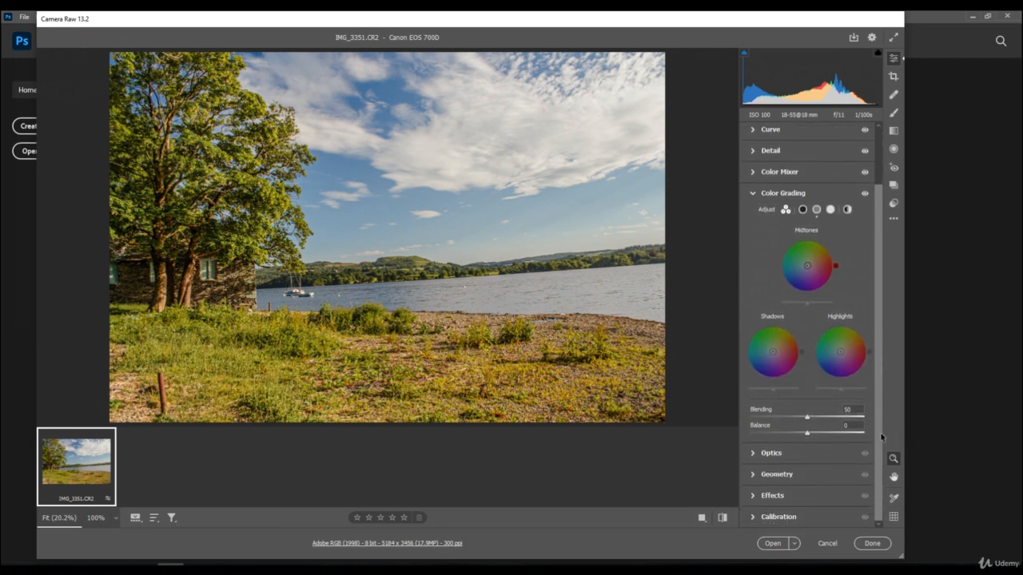
{"action": "left_click", "coordinate": [754, 454]}
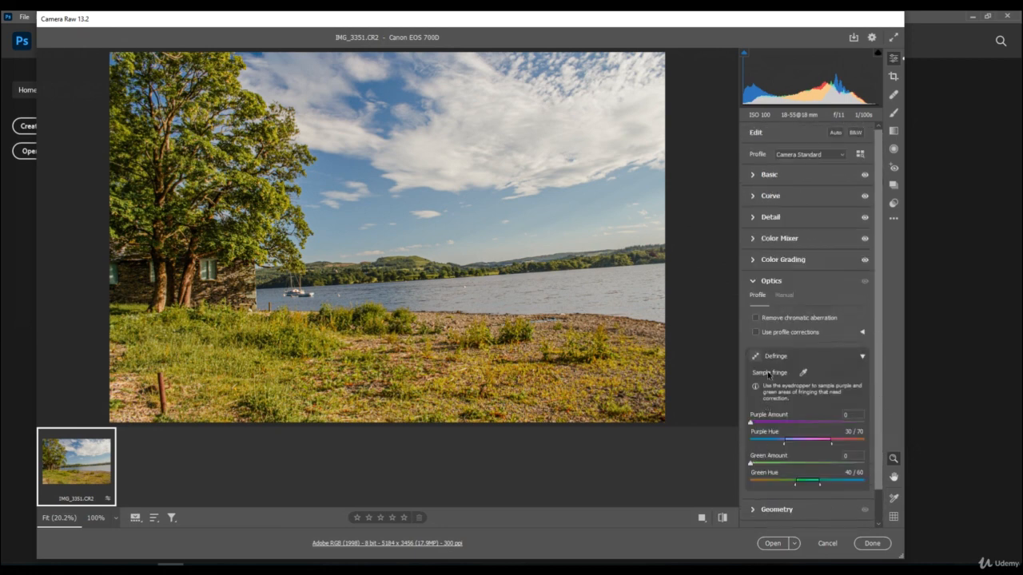
{"action": "left_click", "coordinate": [756, 318]}
{"action": "left_click", "coordinate": [756, 332]}
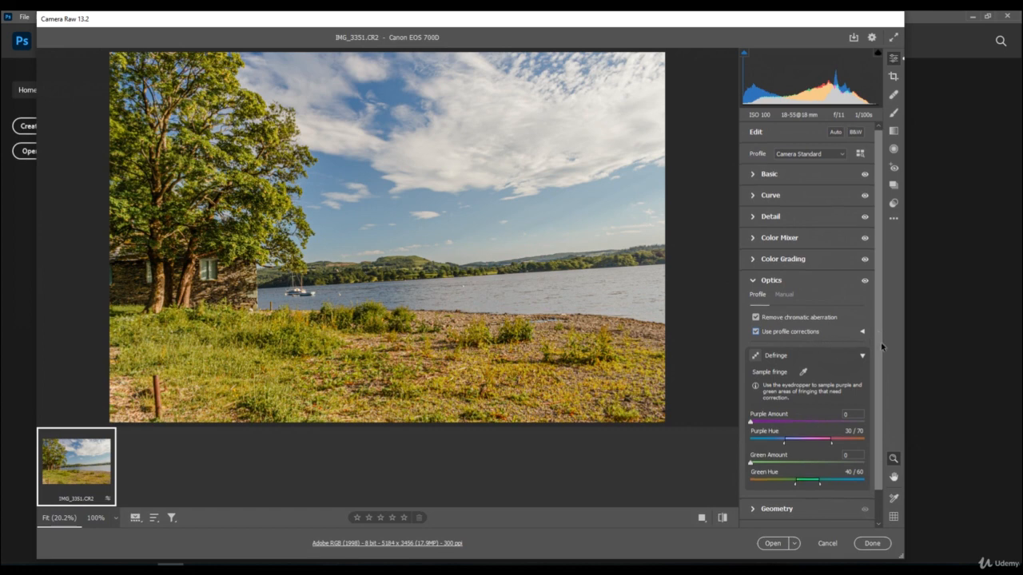
Try the vertical perspective transformation in the Geometry settings.
{"action": "scroll", "coordinate": [879, 460], "scroll_direction": "down", "scroll_amount": 1}
{"action": "left_click", "coordinate": [773, 477]}
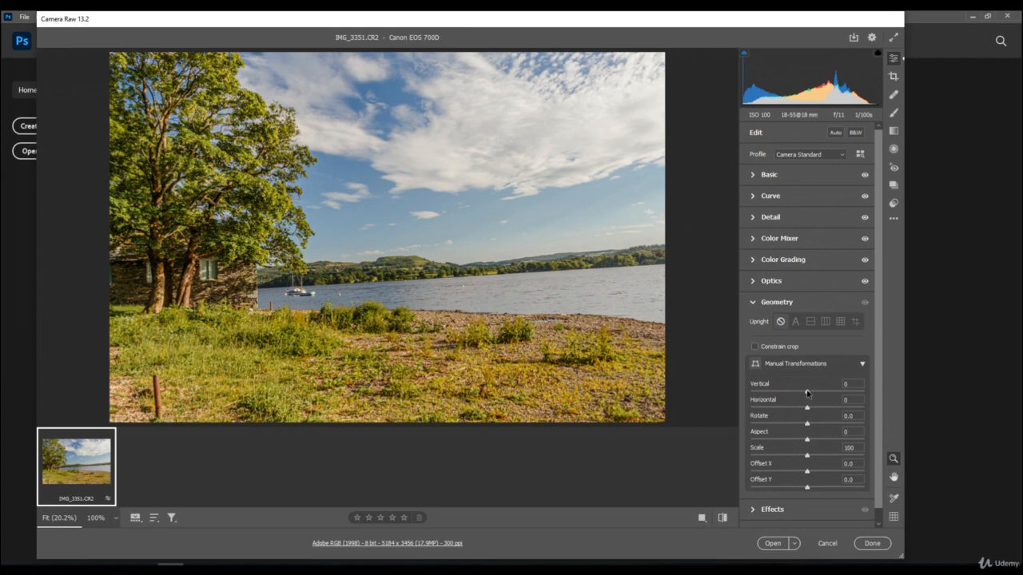
{"action": "mouse_move", "coordinate": [807, 393]}
{"action": "left_mouse_down"}
{"action": "mouse_move", "coordinate": [794, 397]}
{"action": "mouse_move", "coordinate": [807, 404]}
{"action": "left_mouse_up"}
Try a vignette in the Effects settings and show the Calibration settings.
{"action": "scroll", "coordinate": [879, 500], "scroll_direction": "down", "scroll_amount": 1}
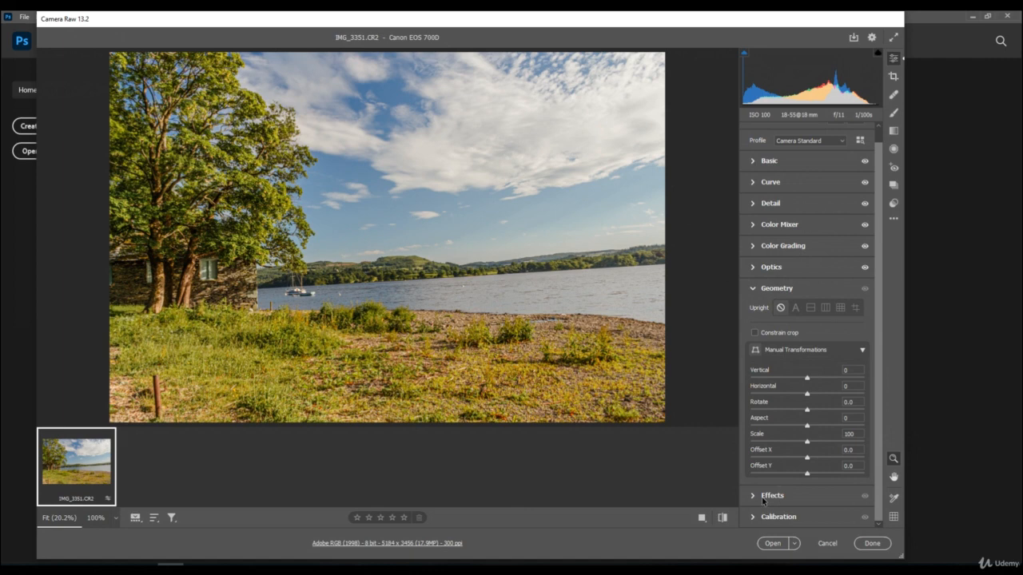
{"action": "left_click", "coordinate": [752, 496]}
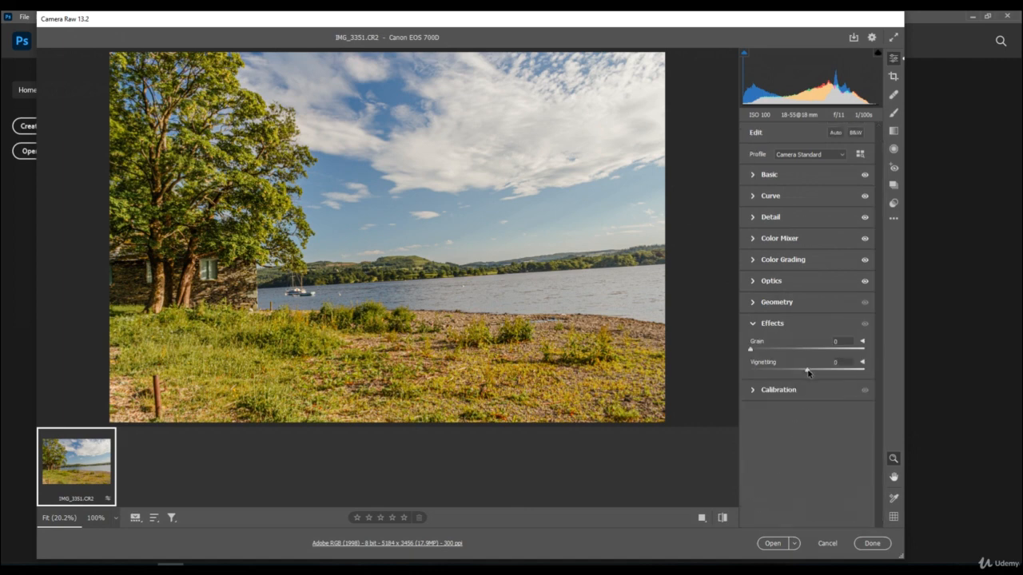
{"action": "mouse_move", "coordinate": [807, 372]}
{"action": "left_mouse_down"}
{"action": "mouse_move", "coordinate": [868, 376]}
{"action": "mouse_move", "coordinate": [785, 375]}
{"action": "mouse_move", "coordinate": [808, 375]}
{"action": "left_mouse_up"}
{"action": "left_click", "coordinate": [757, 394]}
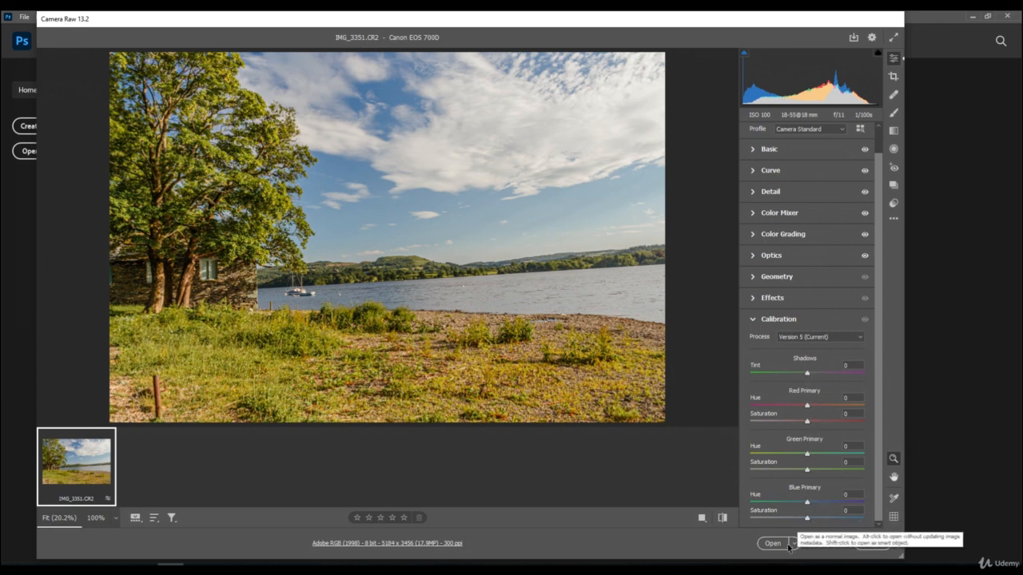
Raise the saturation of the blues further in the Color Mixer.
{"action": "scroll", "coordinate": [879, 360], "scroll_direction": "up", "scroll_amount": 1}
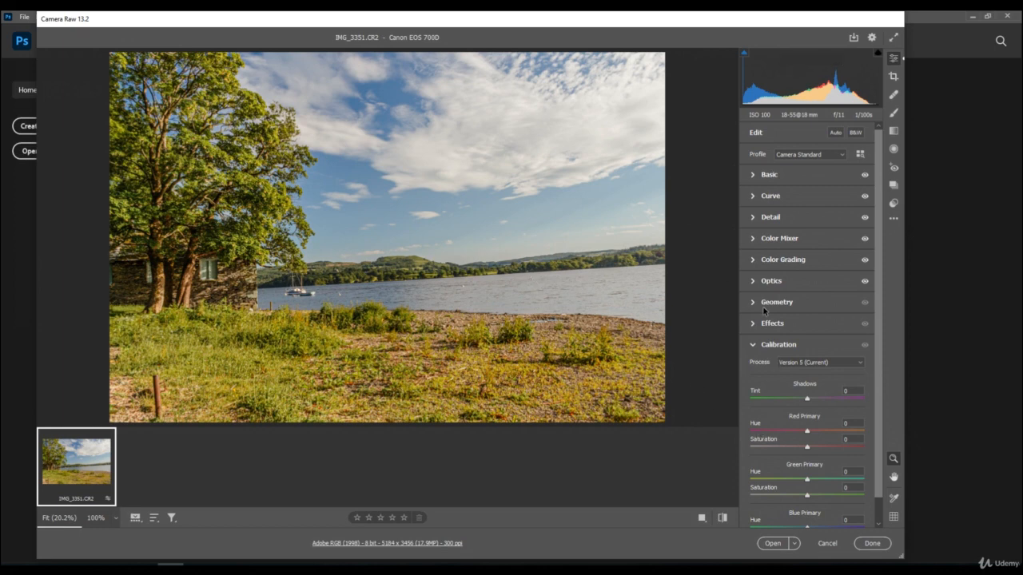
{"action": "left_click", "coordinate": [751, 238]}
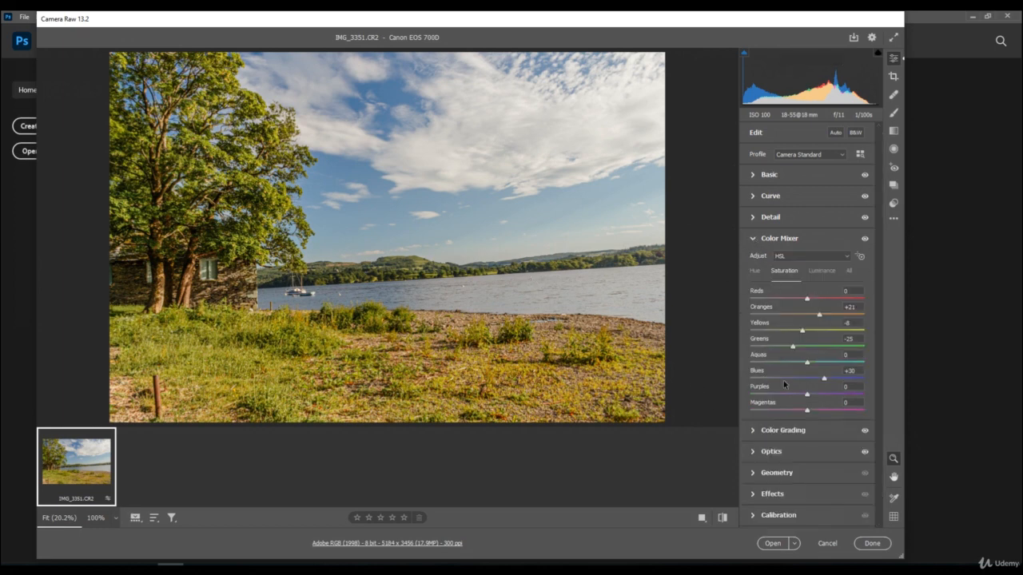
{"action": "mouse_move", "coordinate": [824, 378]}
{"action": "left_mouse_down"}
{"action": "mouse_move", "coordinate": [804, 373]}
{"action": "mouse_move", "coordinate": [848, 381]}
{"action": "mouse_move", "coordinate": [835, 379]}
{"action": "left_mouse_up"}
Try cropping the photo inward from its right edge and lower-right corner.
{"action": "left_click", "coordinate": [893, 77]}
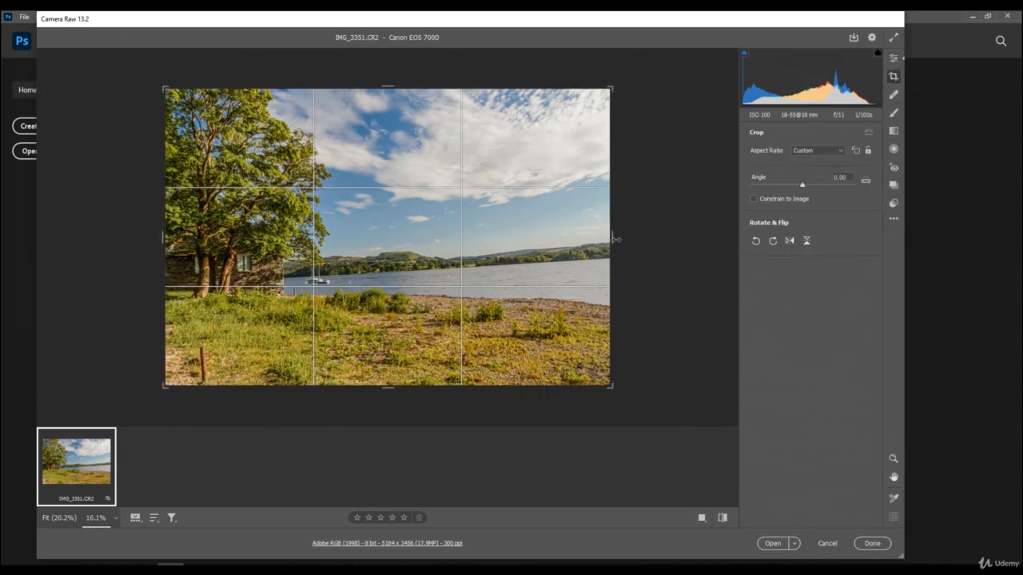
{"action": "left_click_drag", "start_coordinate": [613, 237], "coordinate": [601, 240]}
{"action": "left_click_drag", "start_coordinate": [611, 384], "coordinate": [590, 367]}
Heal a spot on the lake's surface with a size 10 Heal brush.
{"action": "left_click", "coordinate": [893, 94]}
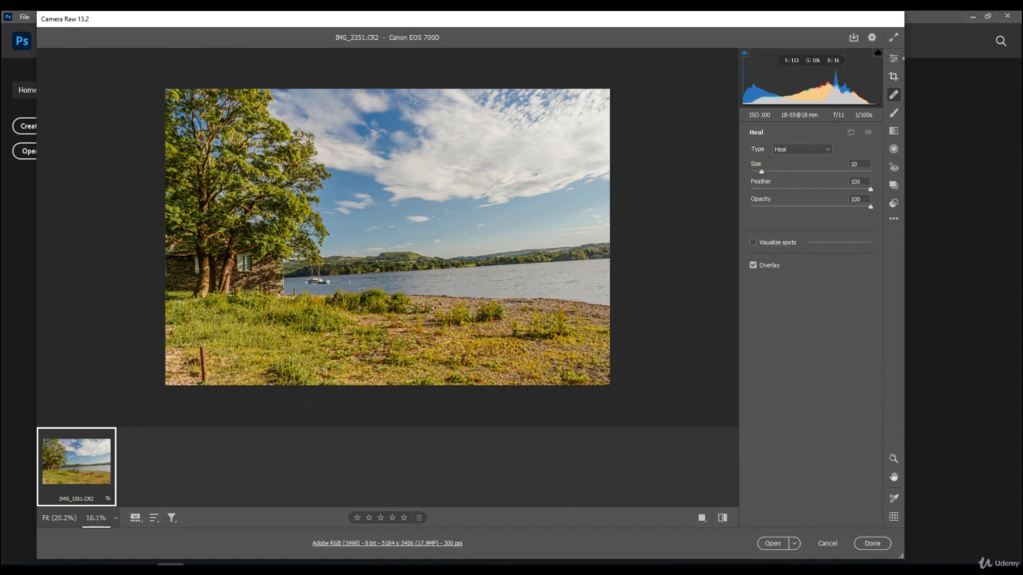
{"action": "left_click", "coordinate": [449, 277]}
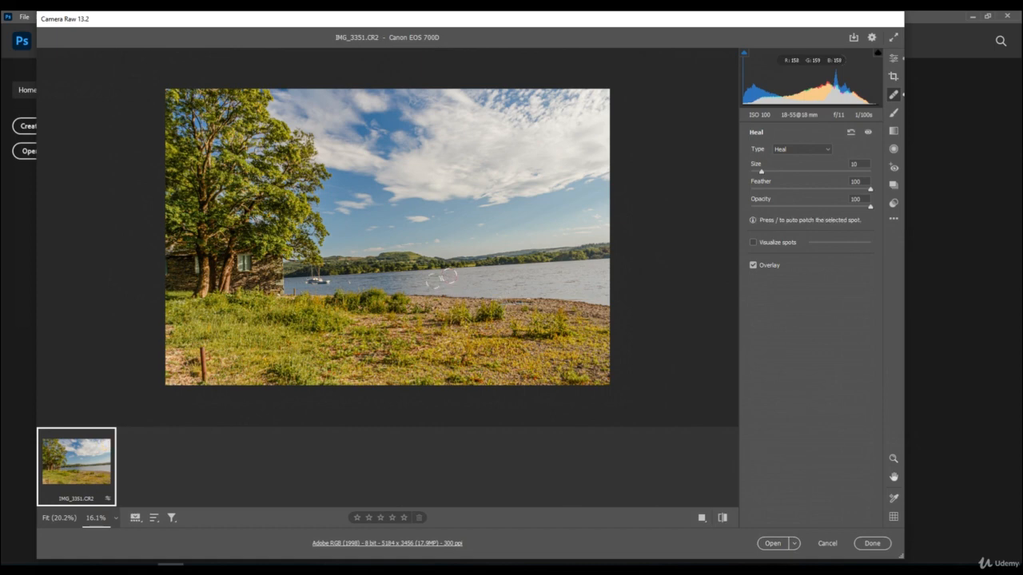
Darken the tree and the foreground grass with adjustment brush strokes at size 7 and Exposure -0.65.
{"action": "left_click", "coordinate": [894, 113]}
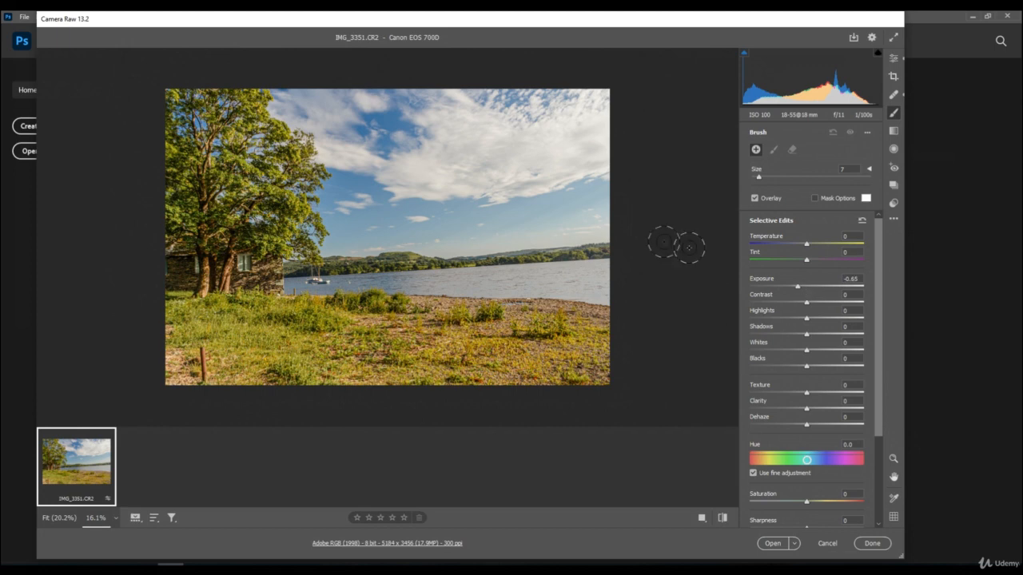
{"action": "mouse_move", "coordinate": [244, 190]}
{"action": "left_mouse_down"}
{"action": "mouse_move", "coordinate": [226, 173]}
{"action": "mouse_move", "coordinate": [253, 176]}
{"action": "mouse_move", "coordinate": [302, 211]}
{"action": "mouse_move", "coordinate": [295, 227]}
{"action": "mouse_move", "coordinate": [281, 204]}
{"action": "mouse_move", "coordinate": [254, 194]}
{"action": "mouse_move", "coordinate": [241, 233]}
{"action": "left_mouse_up"}
{"action": "mouse_move", "coordinate": [250, 366]}
{"action": "left_mouse_down"}
{"action": "mouse_move", "coordinate": [172, 358]}
{"action": "mouse_move", "coordinate": [233, 353]}
{"action": "mouse_move", "coordinate": [188, 343]}
{"action": "mouse_move", "coordinate": [374, 389]}
{"action": "mouse_move", "coordinate": [361, 380]}
{"action": "mouse_move", "coordinate": [606, 396]}
{"action": "mouse_move", "coordinate": [492, 348]}
{"action": "mouse_move", "coordinate": [341, 332]}
{"action": "mouse_move", "coordinate": [476, 336]}
{"action": "mouse_move", "coordinate": [605, 363]}
{"action": "mouse_move", "coordinate": [595, 343]}
{"action": "mouse_move", "coordinate": [554, 321]}
{"action": "mouse_move", "coordinate": [466, 309]}
{"action": "mouse_move", "coordinate": [167, 310]}
{"action": "mouse_move", "coordinate": [264, 355]}
{"action": "mouse_move", "coordinate": [297, 346]}
{"action": "mouse_move", "coordinate": [236, 392]}
{"action": "mouse_move", "coordinate": [149, 354]}
{"action": "left_mouse_up"}
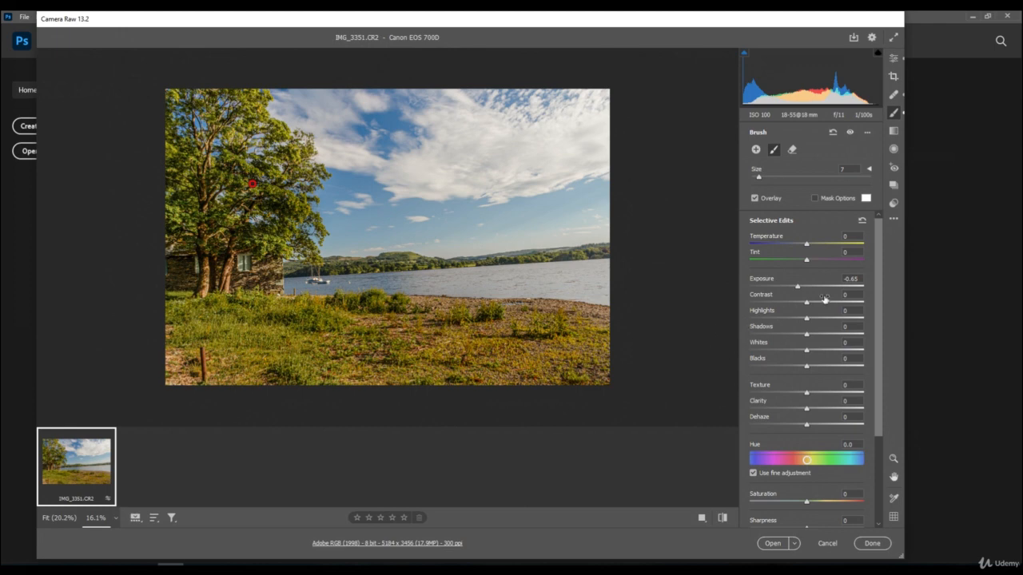
Set the tree and foreground brush adjustment to Exposure -0.95, Shadows +42, Texture +60, Clarity +23 and Dehaze +58.
{"action": "mouse_move", "coordinate": [798, 288]}
{"action": "left_mouse_down"}
{"action": "mouse_move", "coordinate": [864, 294]}
{"action": "mouse_move", "coordinate": [789, 290]}
{"action": "left_mouse_up"}
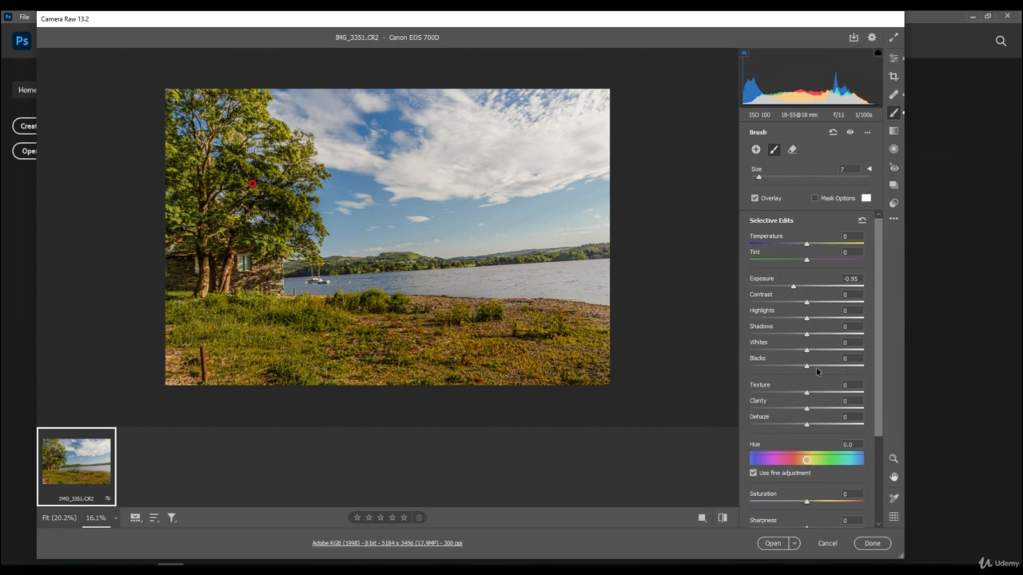
{"action": "left_click_drag", "start_coordinate": [807, 393], "coordinate": [848, 429]}
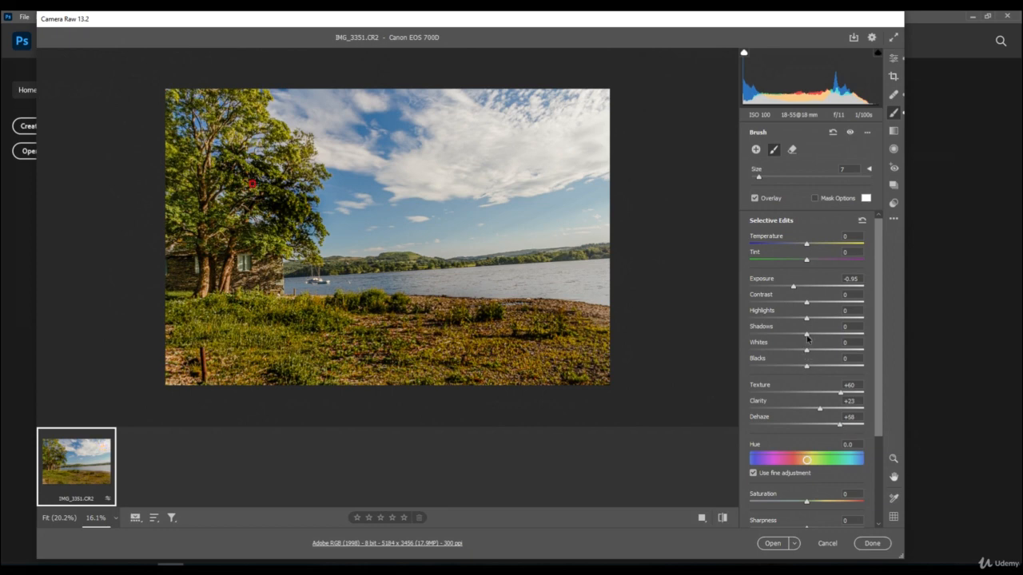
{"action": "left_click_drag", "start_coordinate": [807, 338], "coordinate": [846, 354]}
Create a new brush adjustment with reset settings and Exposure +0.80, and paint it over the stone cottage and the grass.
{"action": "left_click", "coordinate": [756, 150]}
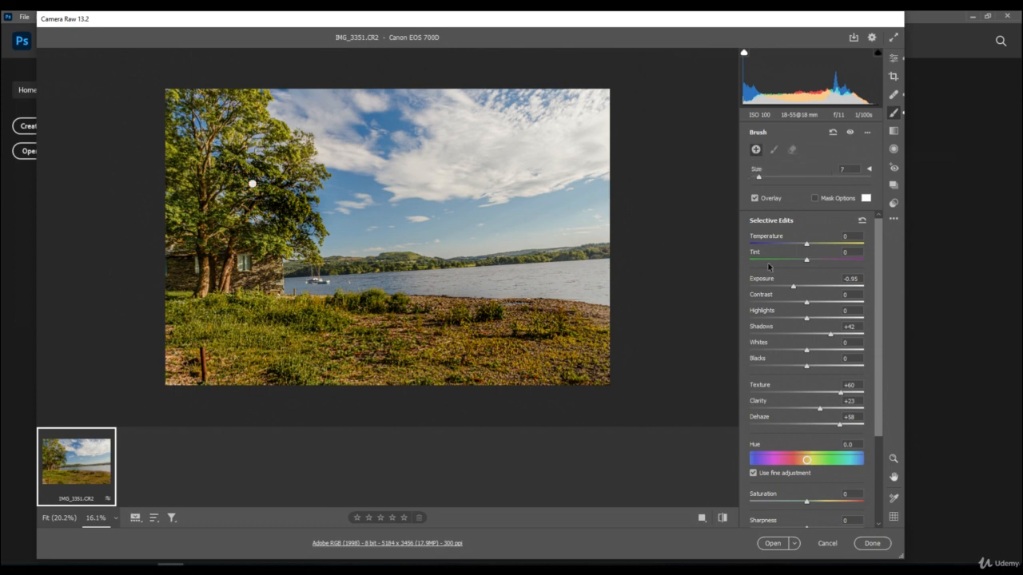
{"action": "left_click", "coordinate": [866, 132]}
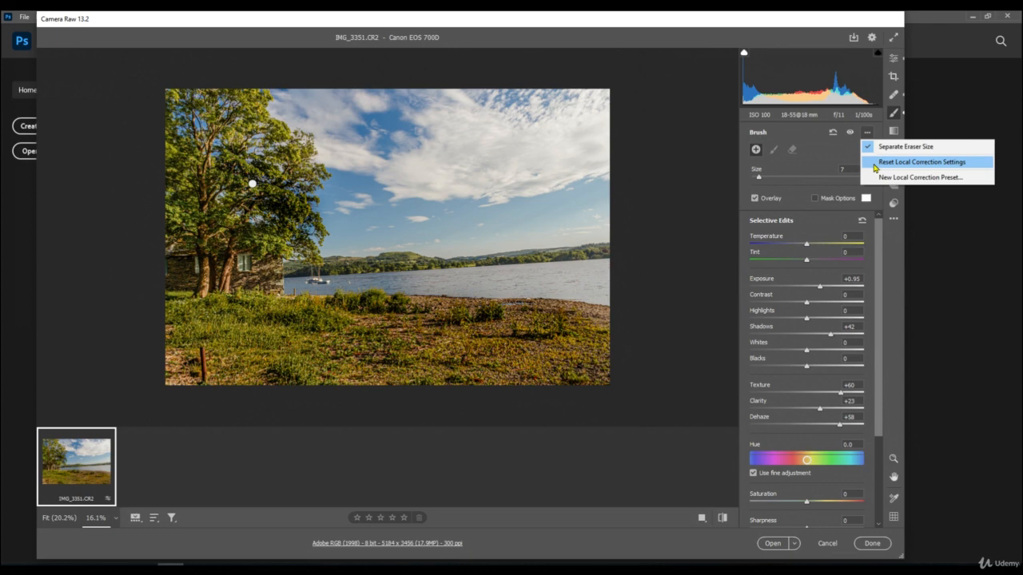
{"action": "left_click", "coordinate": [957, 168]}
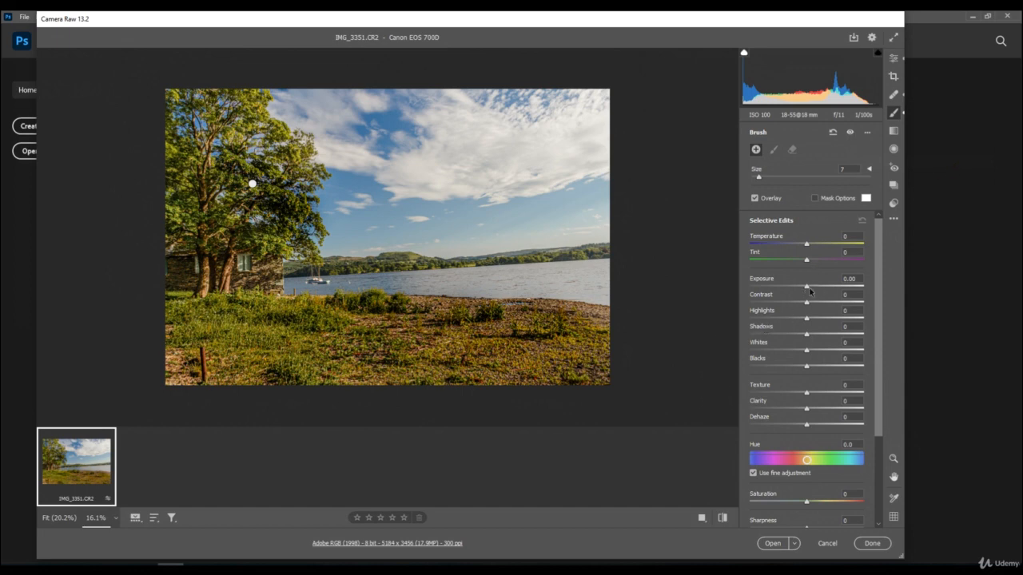
{"action": "left_click_drag", "start_coordinate": [809, 289], "coordinate": [814, 291]}
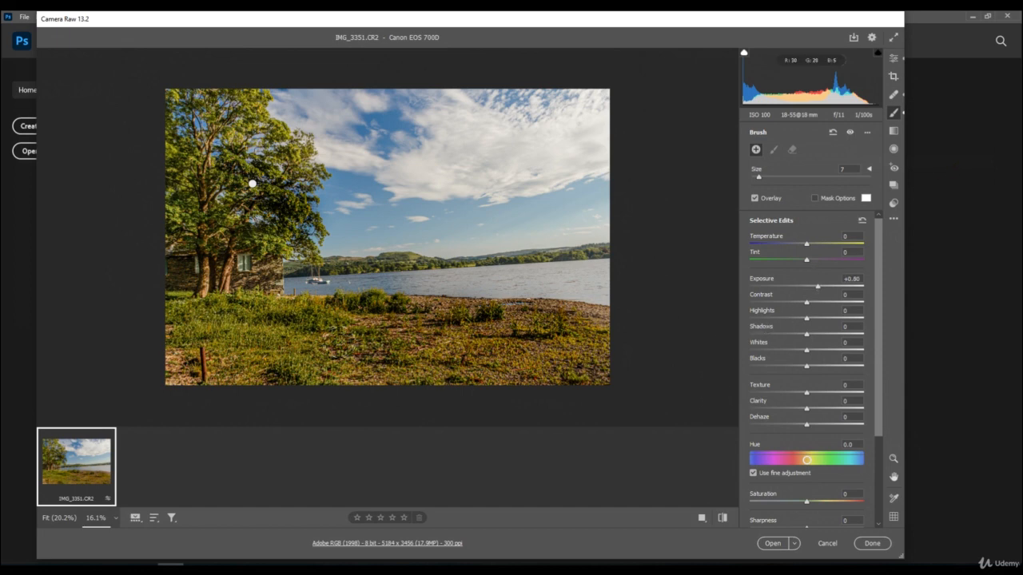
{"action": "mouse_move", "coordinate": [183, 273]}
{"action": "left_mouse_down"}
{"action": "mouse_move", "coordinate": [182, 284]}
{"action": "mouse_move", "coordinate": [180, 253]}
{"action": "mouse_move", "coordinate": [191, 323]}
{"action": "mouse_move", "coordinate": [272, 308]}
{"action": "mouse_move", "coordinate": [424, 344]}
{"action": "mouse_move", "coordinate": [480, 317]}
{"action": "mouse_move", "coordinate": [467, 318]}
{"action": "mouse_move", "coordinate": [616, 335]}
{"action": "mouse_move", "coordinate": [554, 373]}
{"action": "mouse_move", "coordinate": [616, 338]}
{"action": "left_mouse_up"}
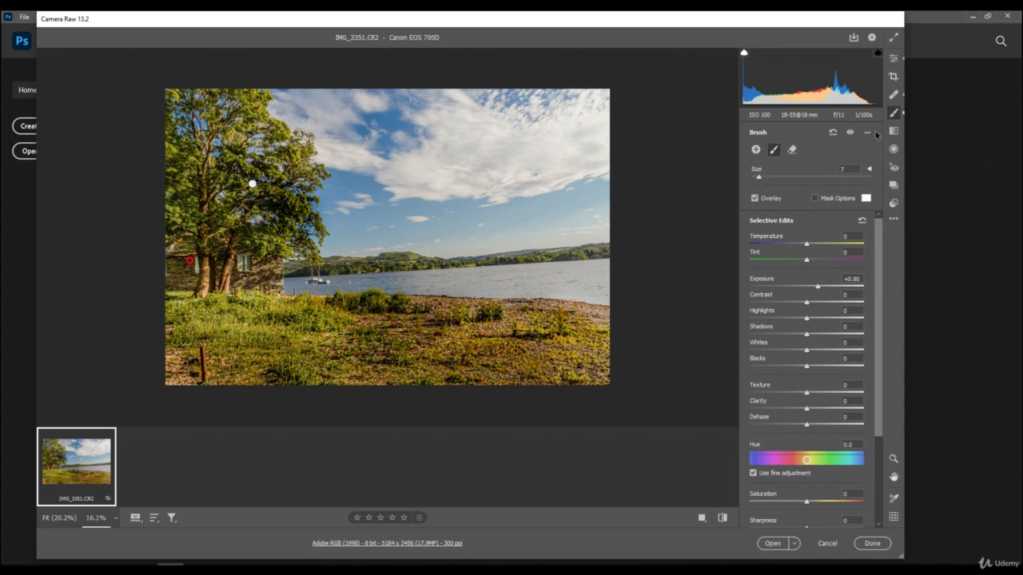
Add a graduated filter with reset settings from the photo's top edge to its bottom edge and set its Exposure to +0.20.
{"action": "left_click", "coordinate": [866, 132]}
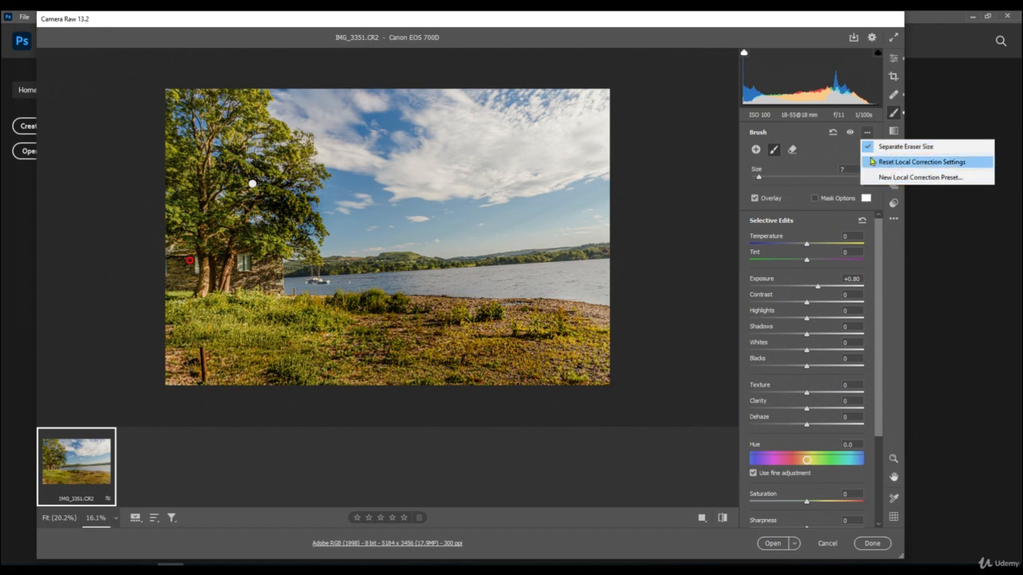
{"action": "left_click", "coordinate": [872, 162]}
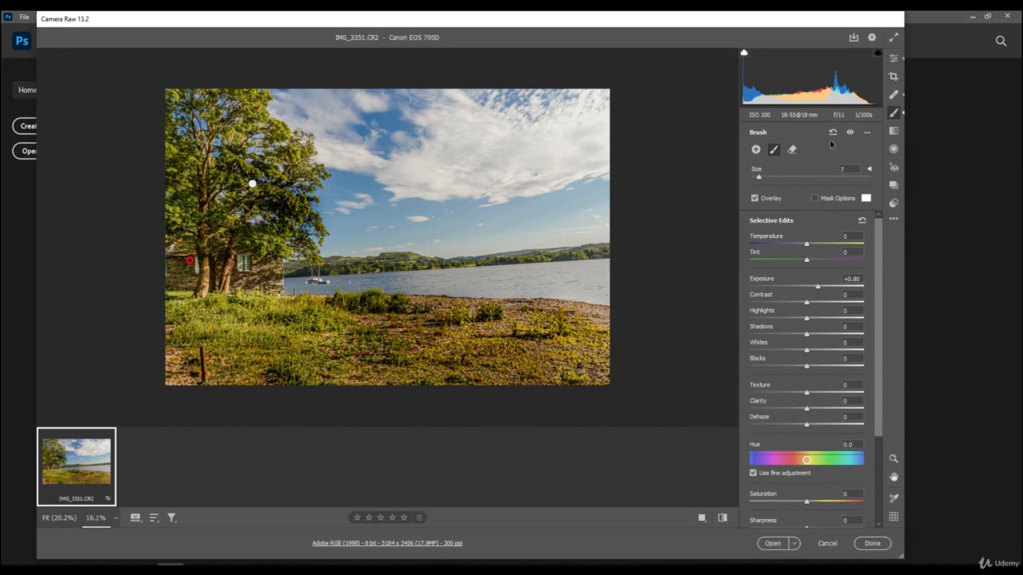
{"action": "left_click", "coordinate": [893, 134]}
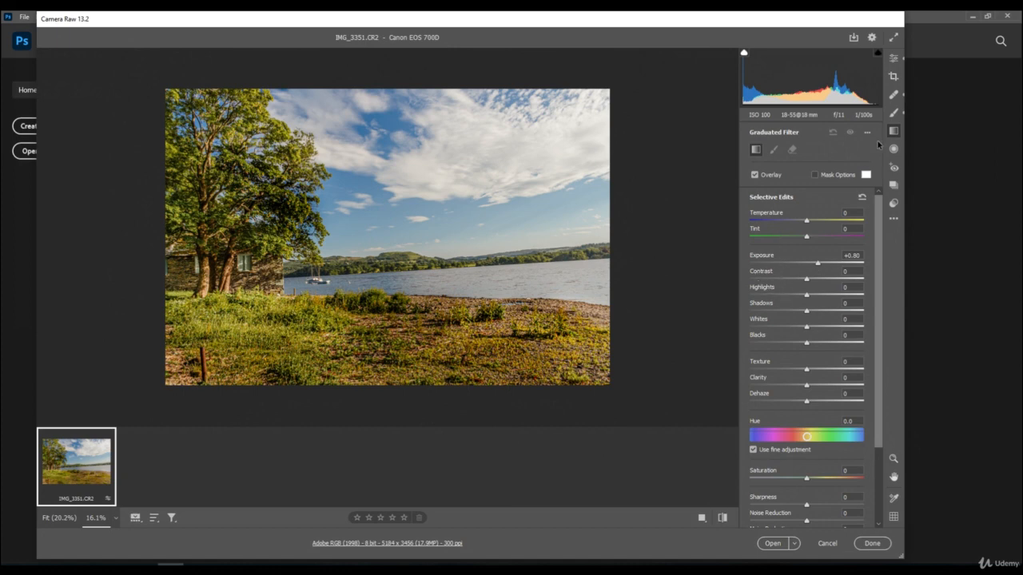
{"action": "left_click", "coordinate": [867, 132]}
{"action": "left_click", "coordinate": [878, 161]}
{"action": "left_click_drag", "start_coordinate": [381, 90], "coordinate": [383, 386]}
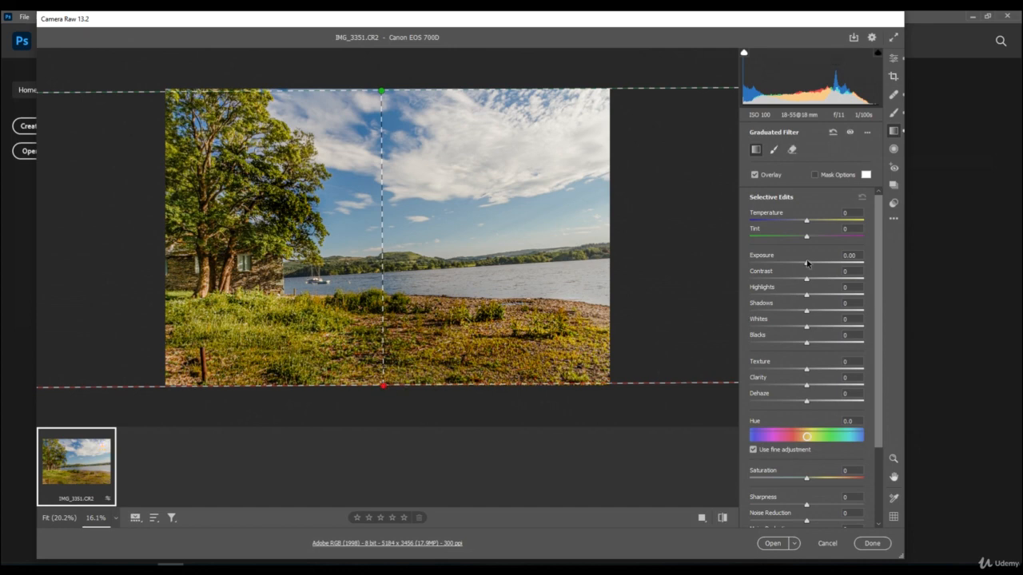
{"action": "mouse_move", "coordinate": [806, 267]}
{"action": "left_mouse_down"}
{"action": "mouse_move", "coordinate": [785, 267]}
{"action": "mouse_move", "coordinate": [838, 274]}
{"action": "mouse_move", "coordinate": [795, 272]}
{"action": "mouse_move", "coordinate": [809, 275]}
{"action": "left_mouse_up"}
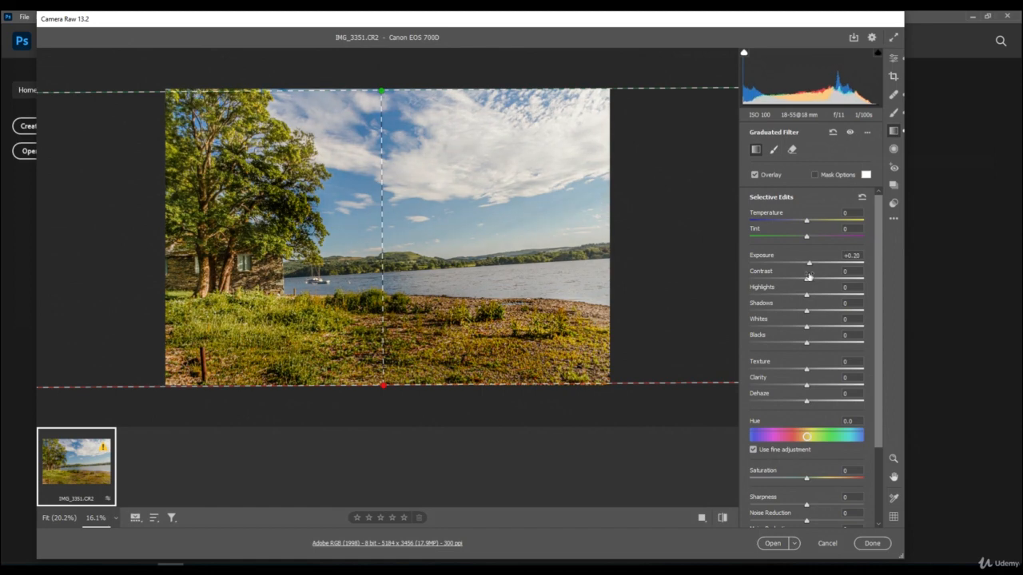
Draw a radial filter with Feather 71 around the tree and part of the lake and set its Exposure to -0.45.
{"action": "left_click", "coordinate": [894, 151]}
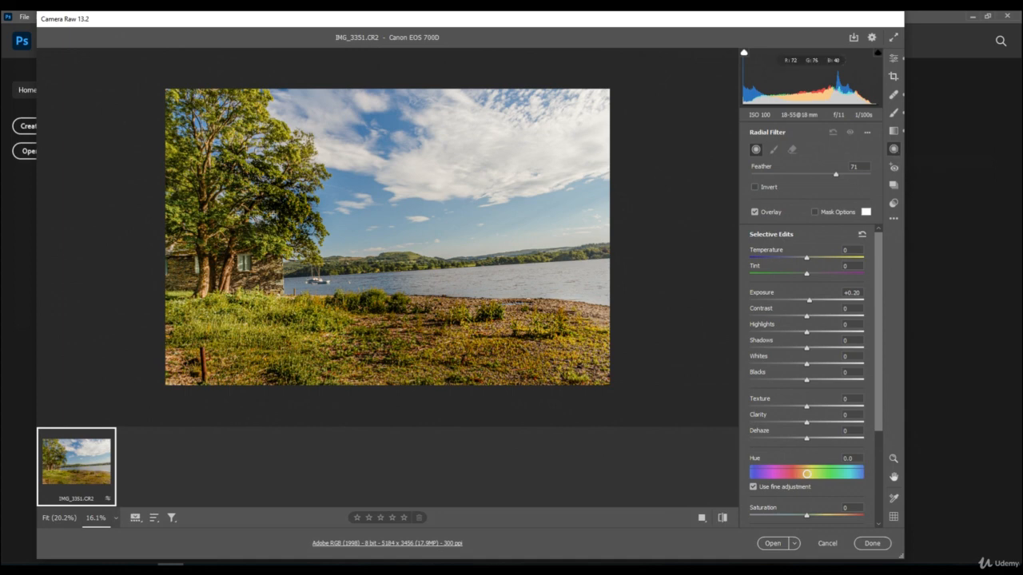
{"action": "left_click_drag", "start_coordinate": [287, 210], "coordinate": [382, 310]}
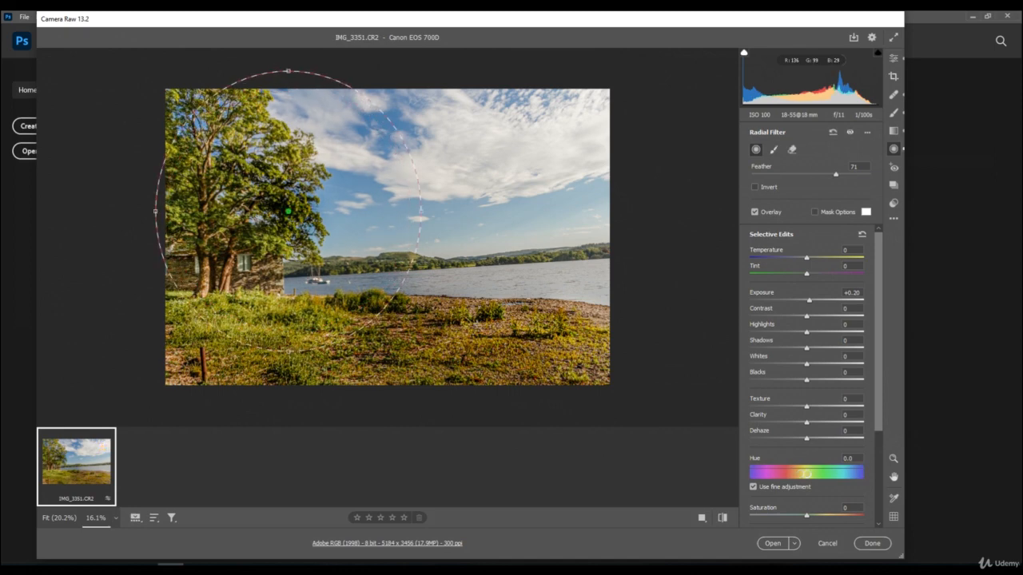
{"action": "mouse_move", "coordinate": [810, 302]}
{"action": "left_mouse_down"}
{"action": "mouse_move", "coordinate": [787, 302]}
{"action": "mouse_move", "coordinate": [800, 302]}
{"action": "left_mouse_up"}
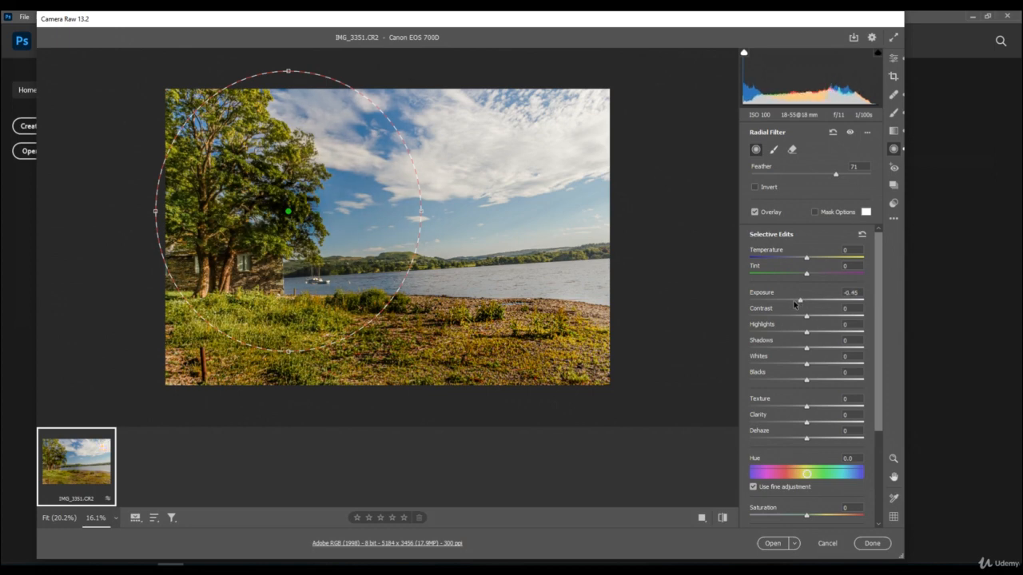
Look through the Red Eye, Snapshots and Presets features and the available options for saving the image.
{"action": "left_click", "coordinate": [893, 167]}
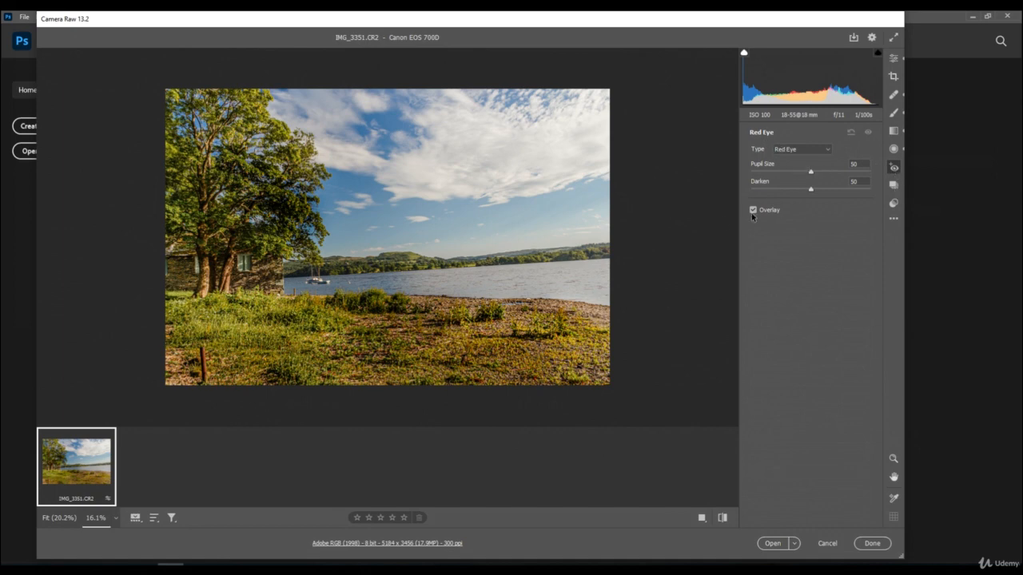
{"action": "left_click", "coordinate": [893, 186]}
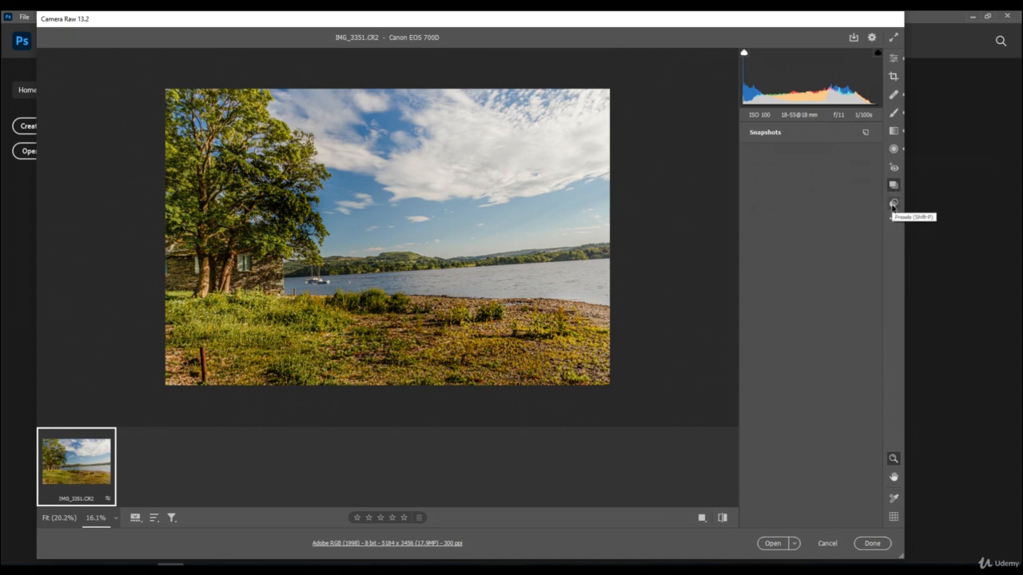
{"action": "left_click", "coordinate": [893, 205]}
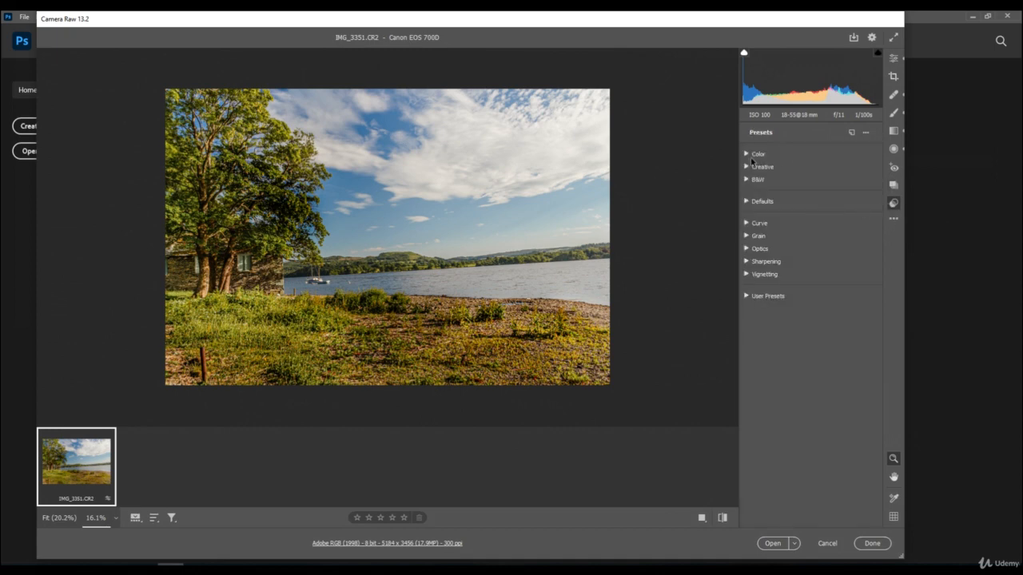
{"action": "left_click", "coordinate": [893, 221]}
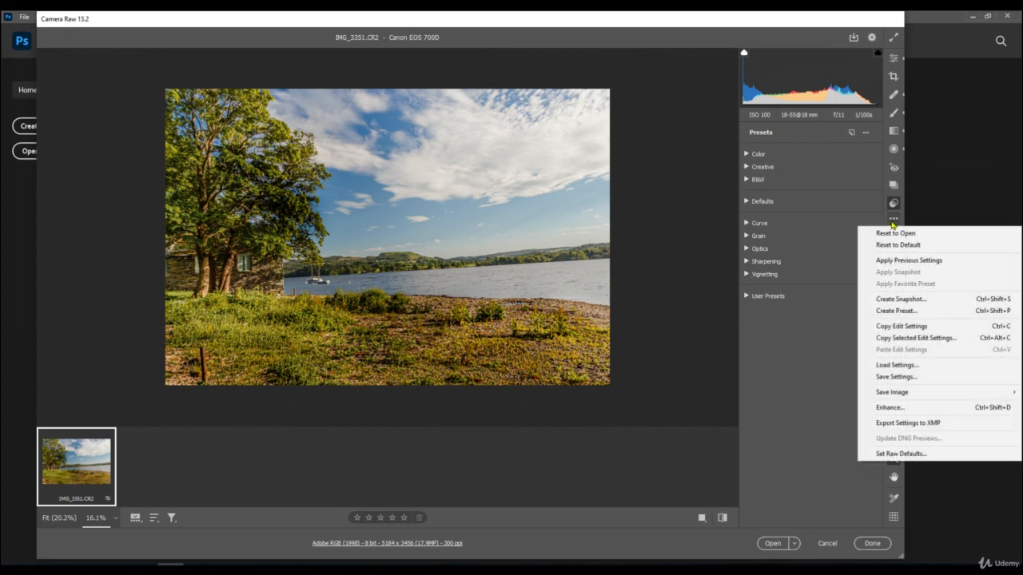
{"action": "mouse_move", "coordinate": [888, 393]}
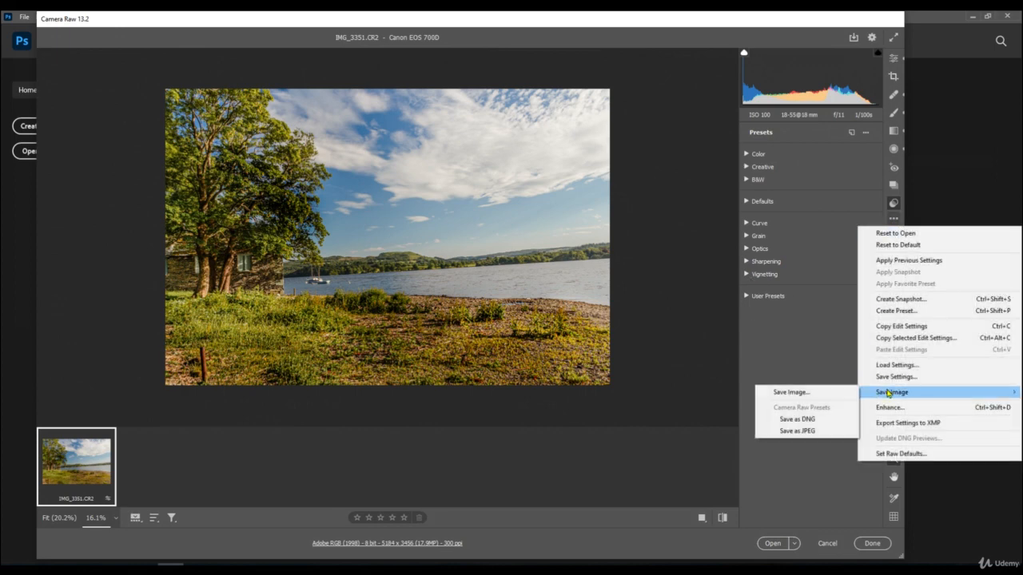
{"action": "left_click", "coordinate": [822, 328]}
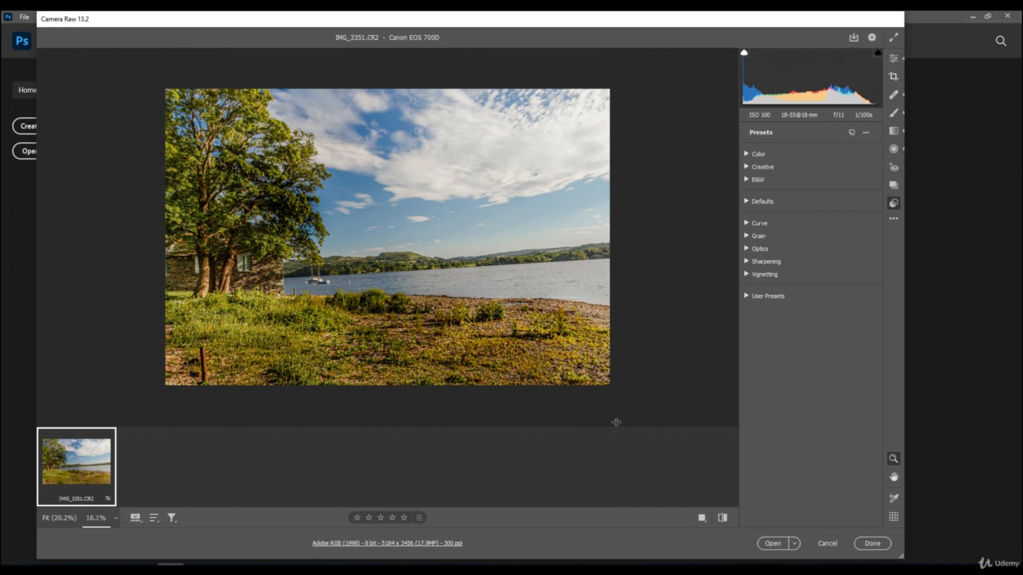
Open the edited photo in the main Photoshop workspace and choose the Spot Healing Brush.
{"action": "left_click", "coordinate": [771, 544]}
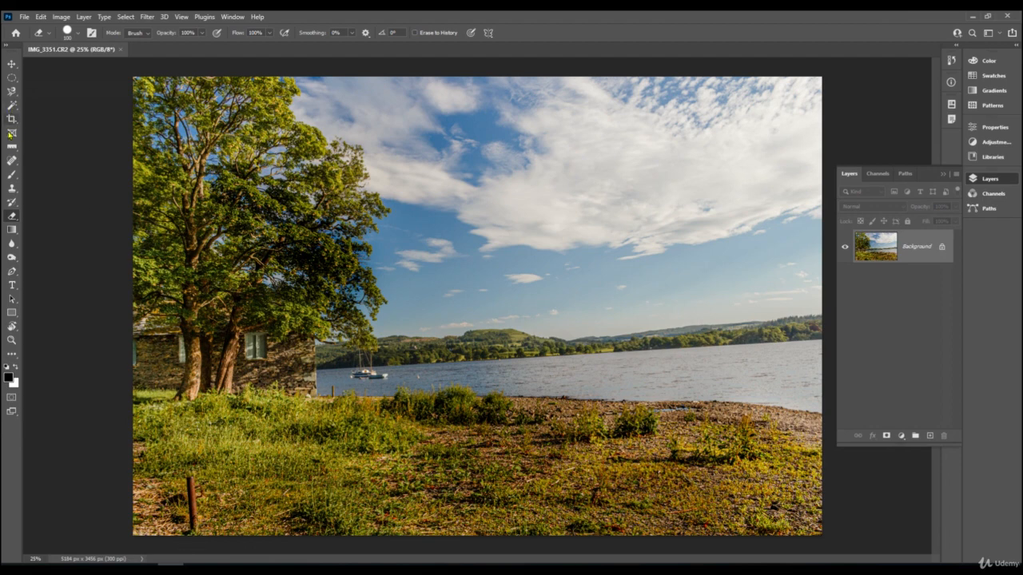
{"action": "left_click", "coordinate": [12, 160]}
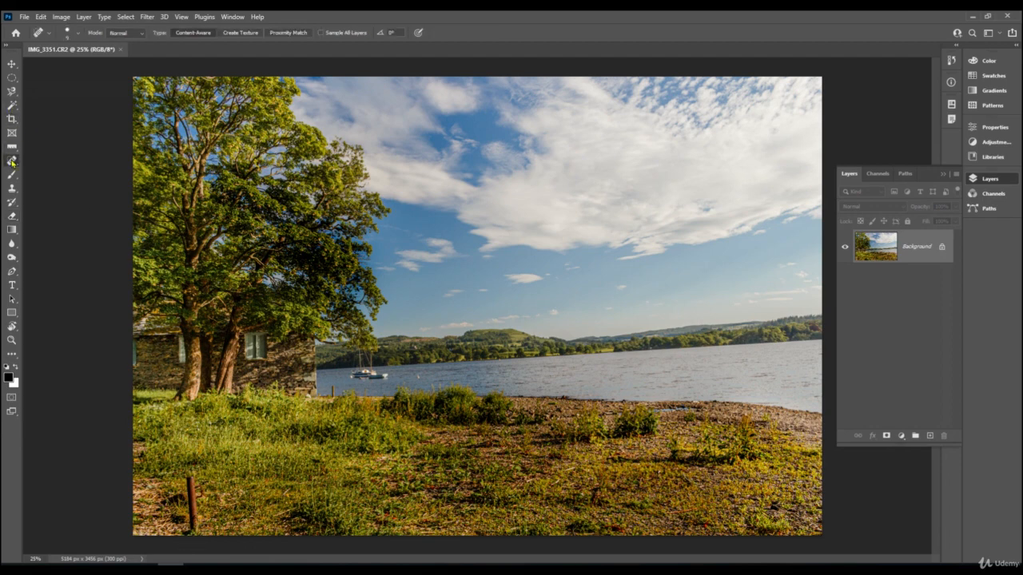
{"action": "right_click", "coordinate": [12, 161]}
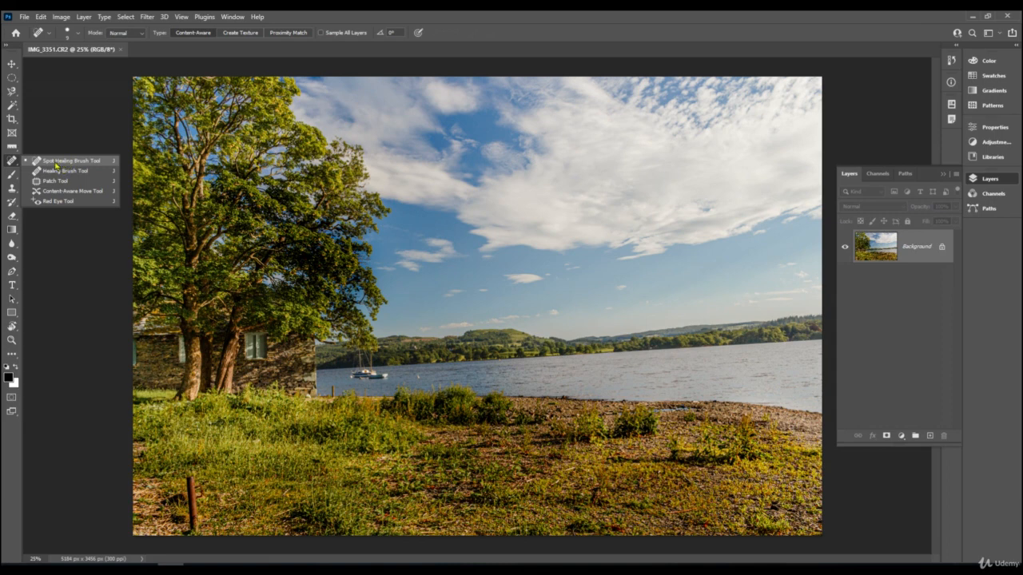
{"action": "left_click", "coordinate": [91, 165]}
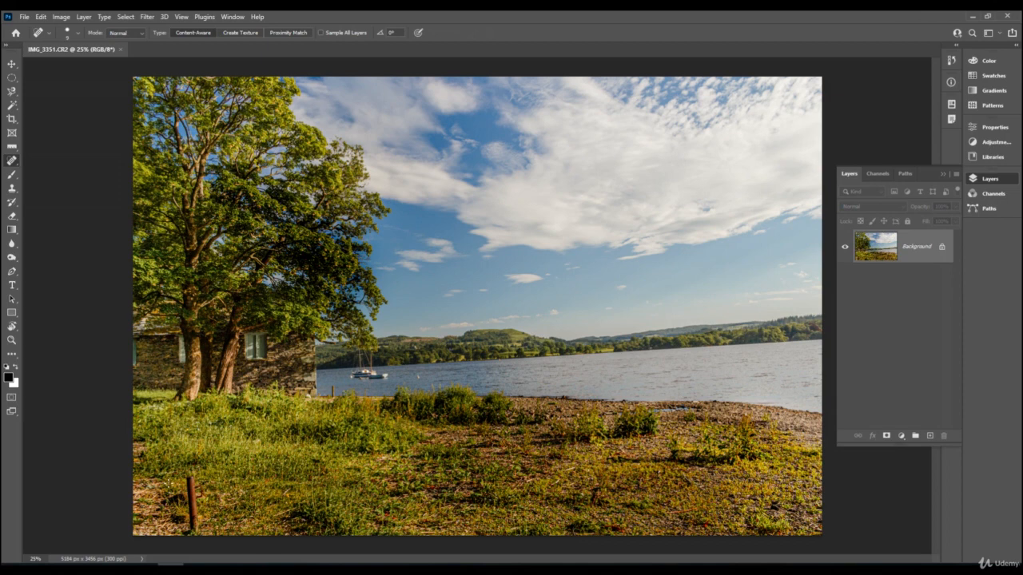
Heal away the wooden post in the foreground grass with a size 150 brush and dab a small spot on the lake near the boats.
{"action": "key", "text": "bracketright"}
{"action": "key", "text": "bracketright"}
{"action": "key", "text": "bracketright"}
{"action": "key", "text": "bracketright"}
{"action": "key", "text": "bracketright"}
{"action": "mouse_move", "coordinate": [188, 465]}
{"action": "left_mouse_down"}
{"action": "mouse_move", "coordinate": [192, 535]}
{"action": "mouse_move", "coordinate": [201, 540]}
{"action": "left_mouse_up"}
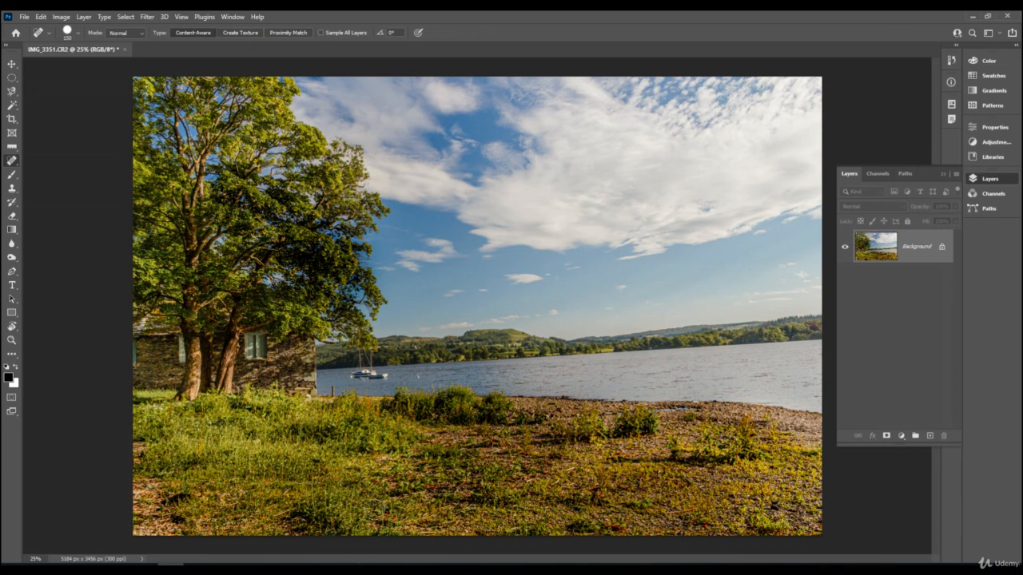
{"action": "mouse_move", "coordinate": [191, 499]}
{"action": "left_mouse_down"}
{"action": "mouse_move", "coordinate": [164, 503]}
{"action": "mouse_move", "coordinate": [163, 521]}
{"action": "mouse_move", "coordinate": [211, 527]}
{"action": "mouse_move", "coordinate": [192, 494]}
{"action": "mouse_move", "coordinate": [204, 493]}
{"action": "left_mouse_up"}
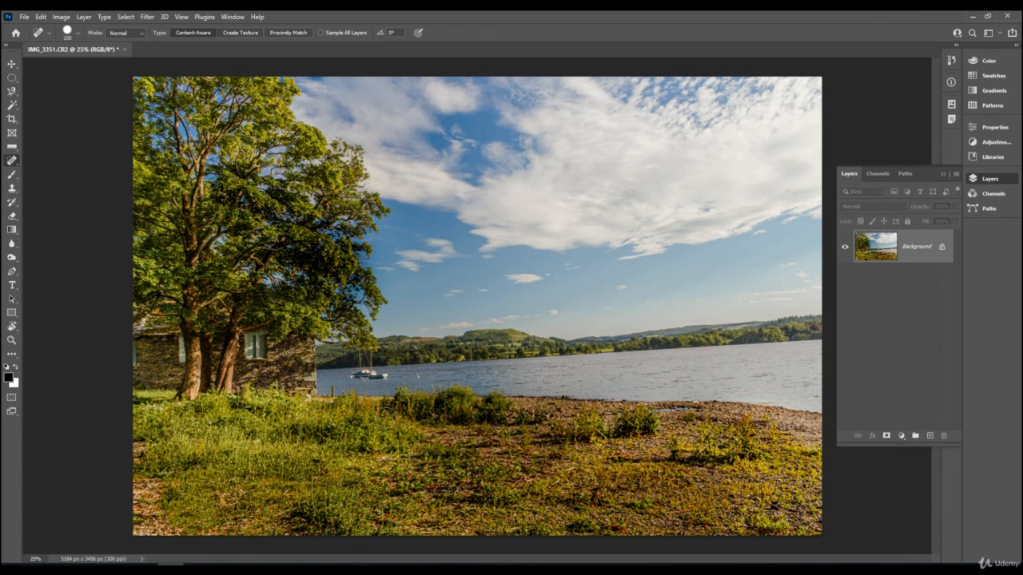
{"action": "left_click", "coordinate": [421, 376]}
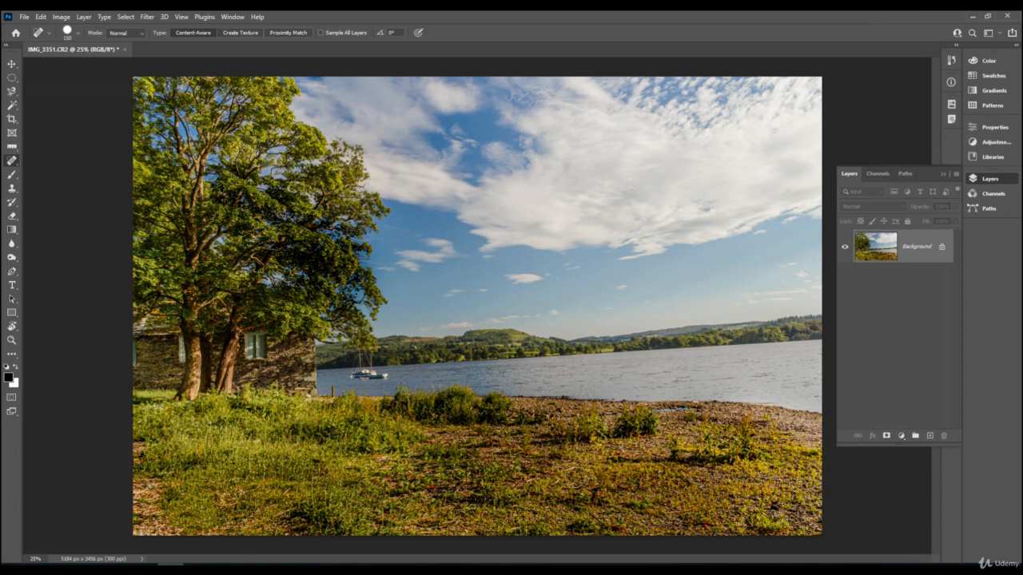